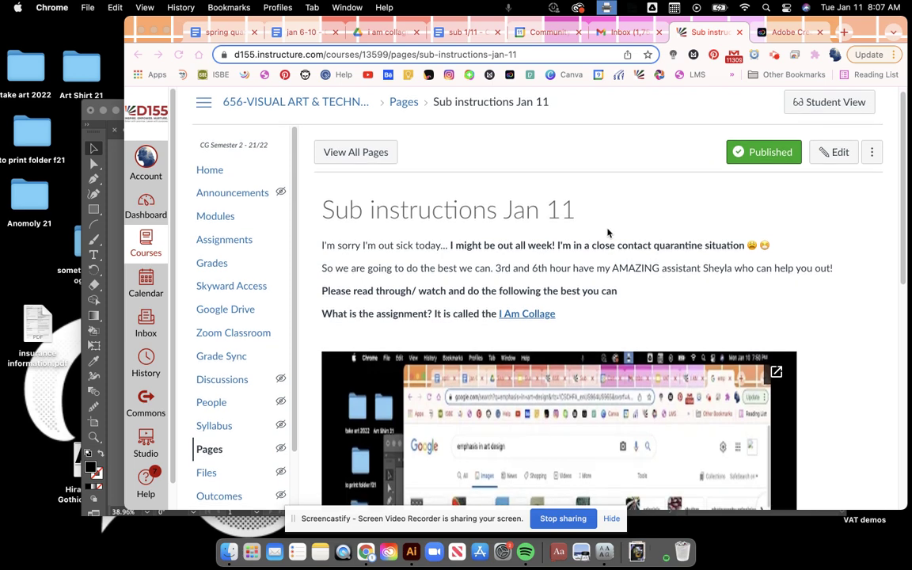
# Open the I Am Collage assignment link on the Jan 11 sub instructions page
pyautogui.scroll(-1, 612, 257)
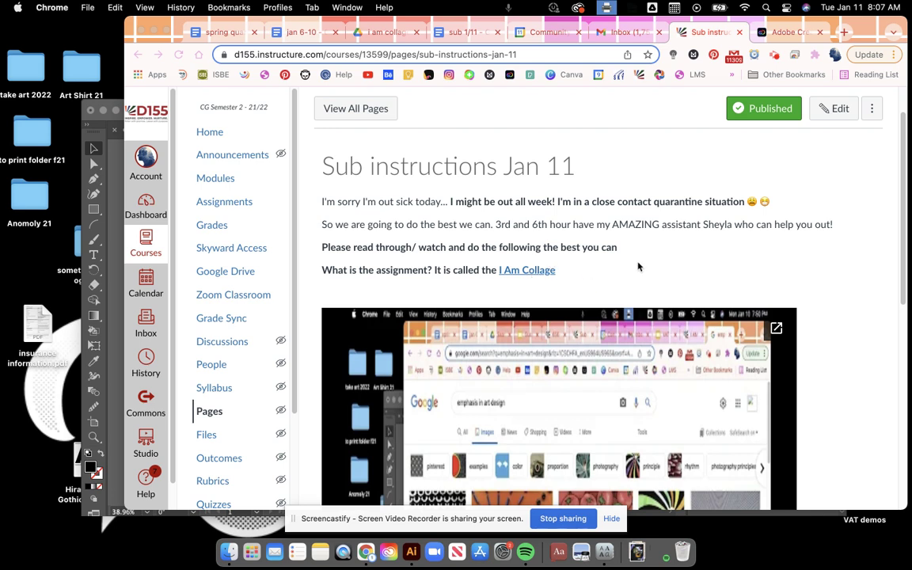
pyautogui.click(534, 272)
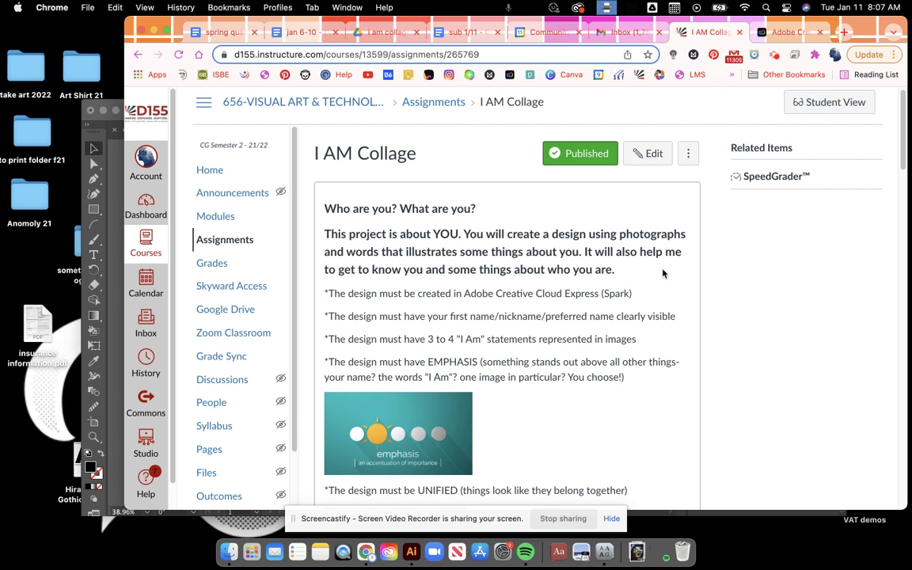
# Read through the design requirements, twelve steps and example collages, then return to the top
pyautogui.scroll(-2, 652, 292)
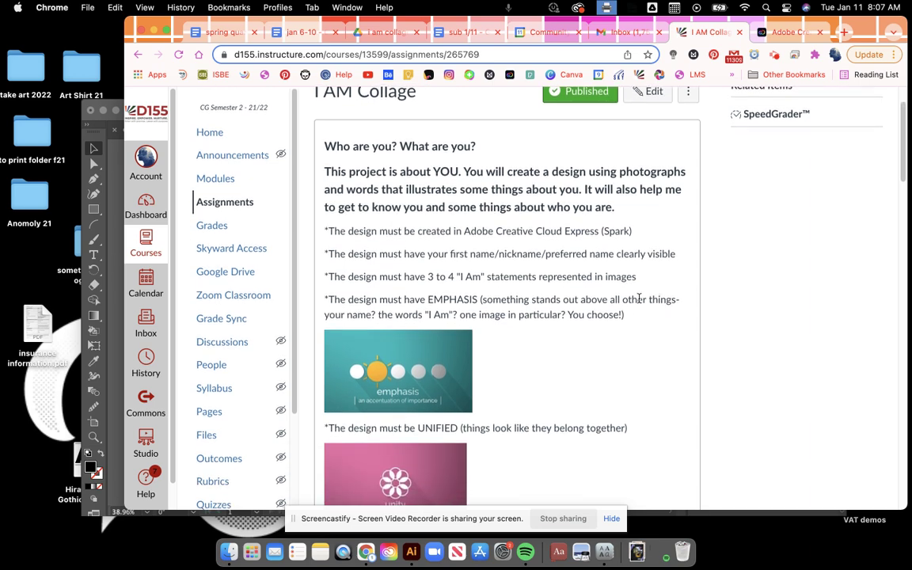
pyautogui.scroll(-2, 638, 299)
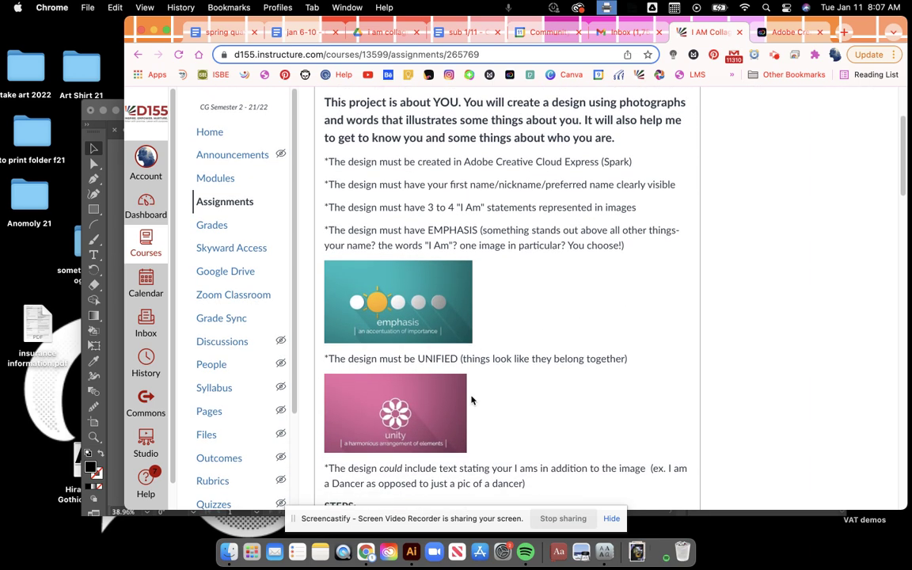
pyautogui.scroll(-8, 535, 372)
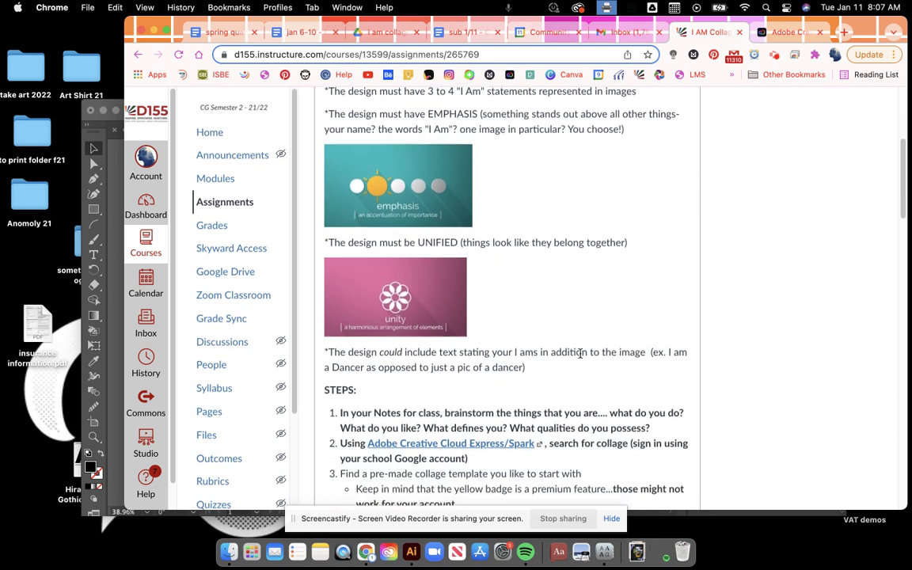
pyautogui.scroll(-3, 463, 400)
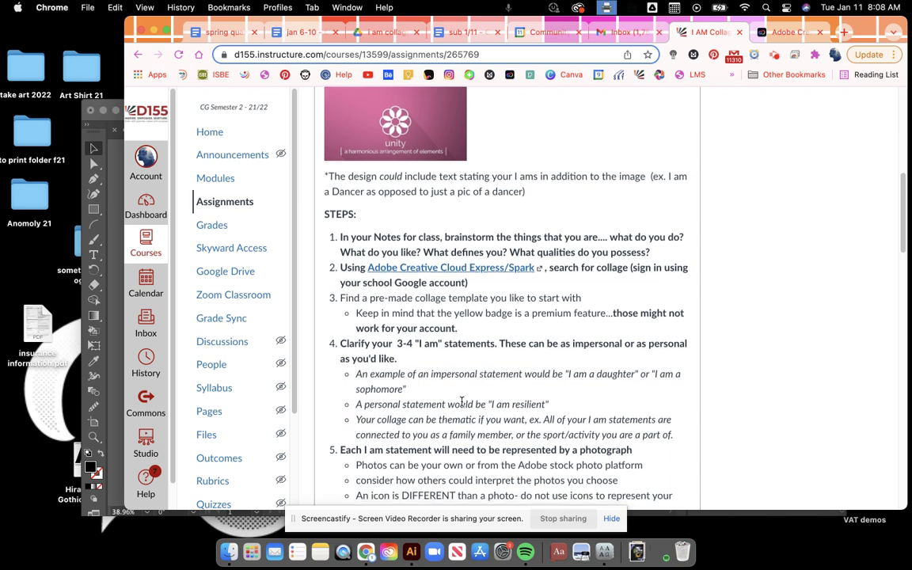
pyautogui.scroll(-2, 463, 405)
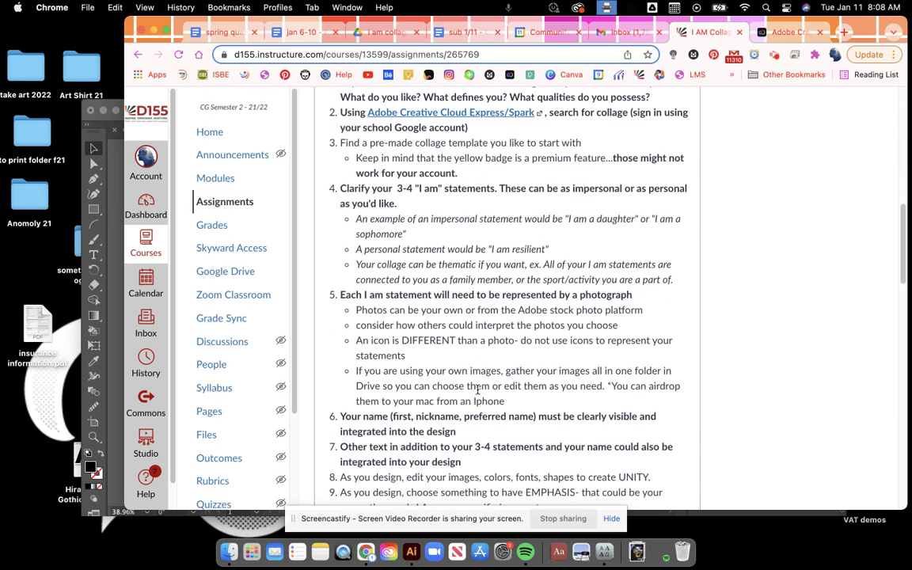
pyautogui.scroll(-3, 476, 382)
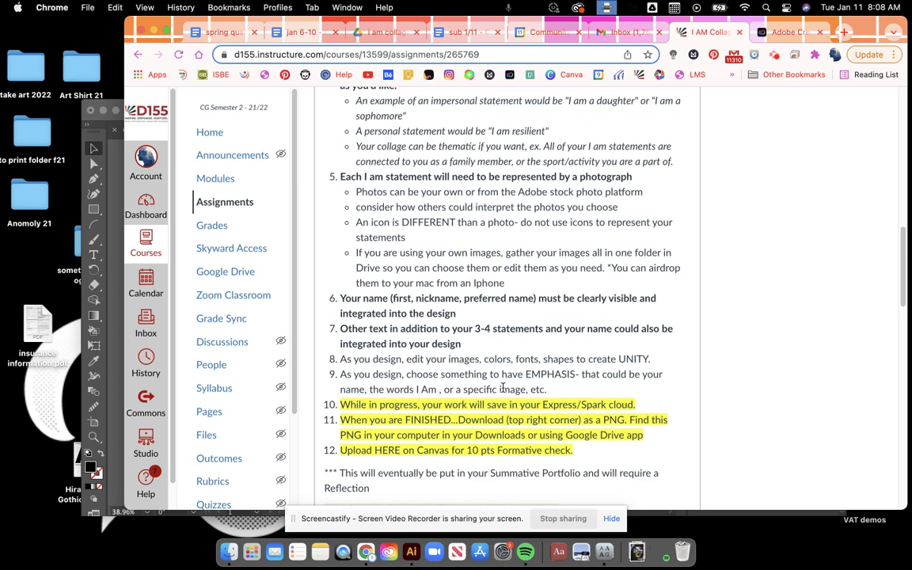
pyautogui.scroll(-2, 502, 389)
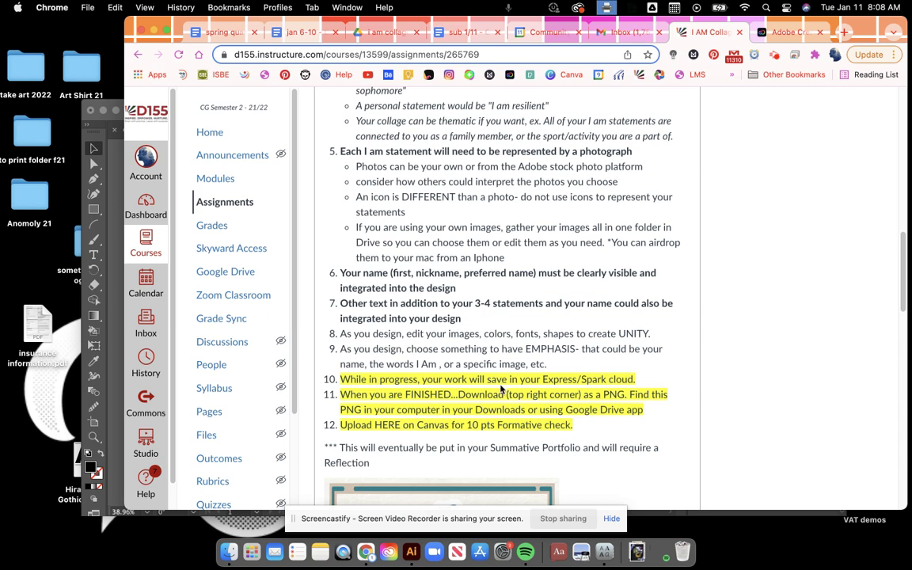
pyautogui.scroll(-3, 501, 388)
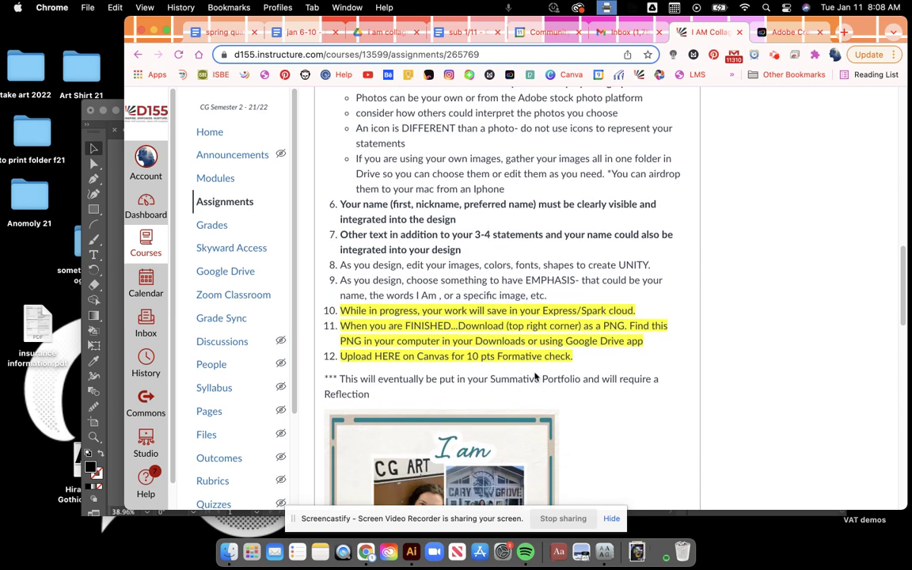
pyautogui.scroll(-7, 538, 381)
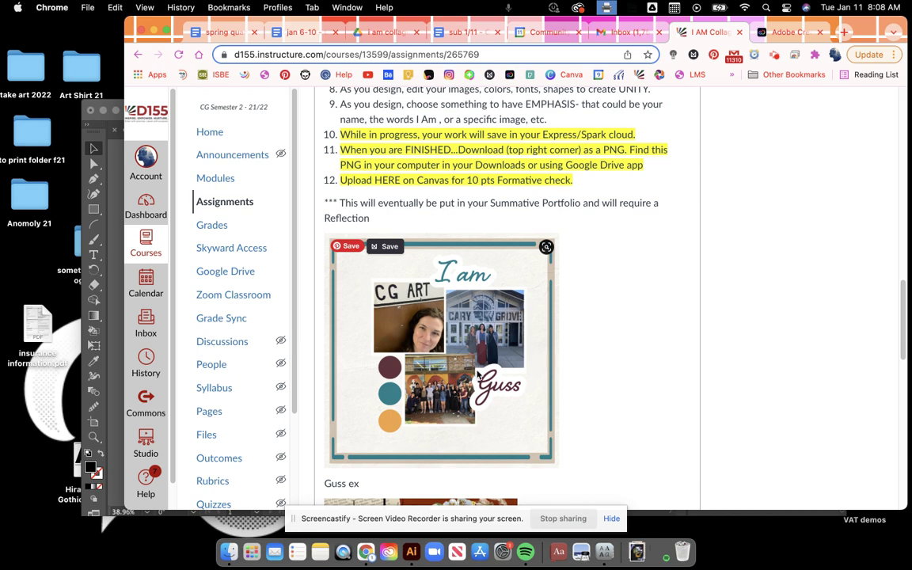
pyautogui.scroll(-10, 523, 371)
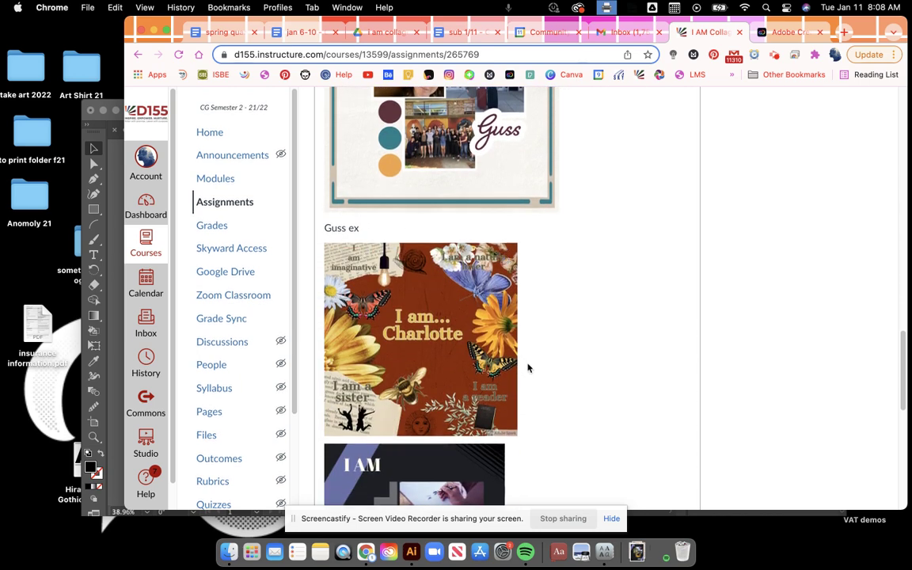
pyautogui.scroll(-5, 530, 368)
pyautogui.scroll(20, 532, 348)
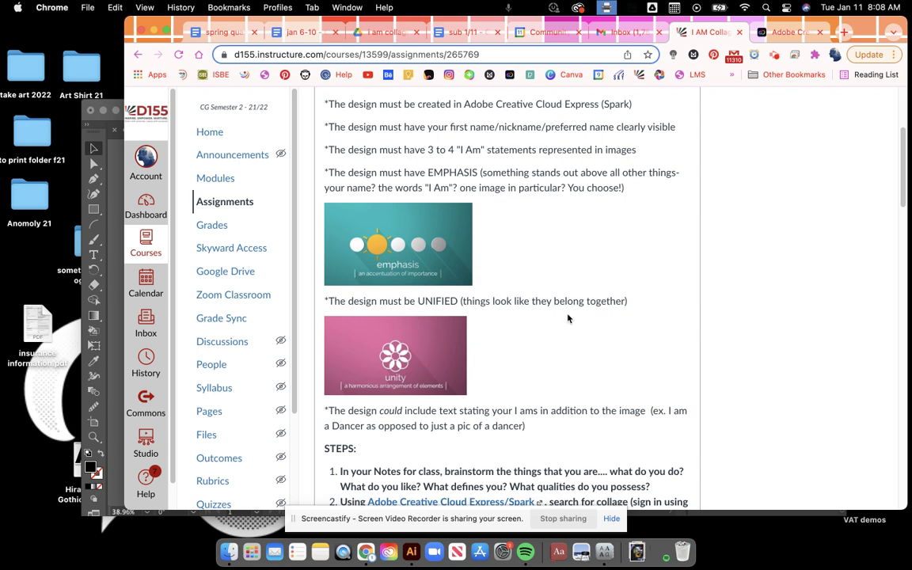
pyautogui.scroll(8, 568, 318)
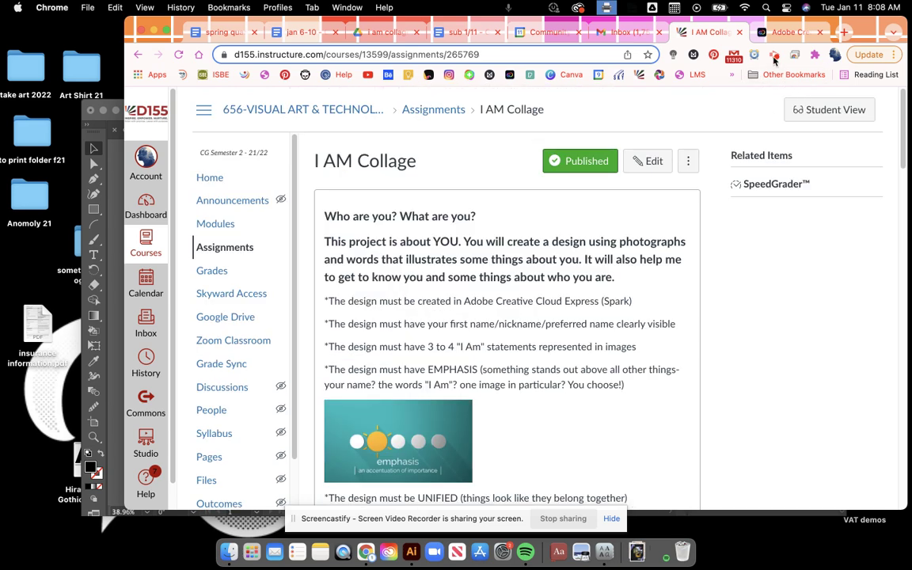
# Search saved Express projects for 'col' (collages, then collage) and go back to Home
pyautogui.click(781, 32)
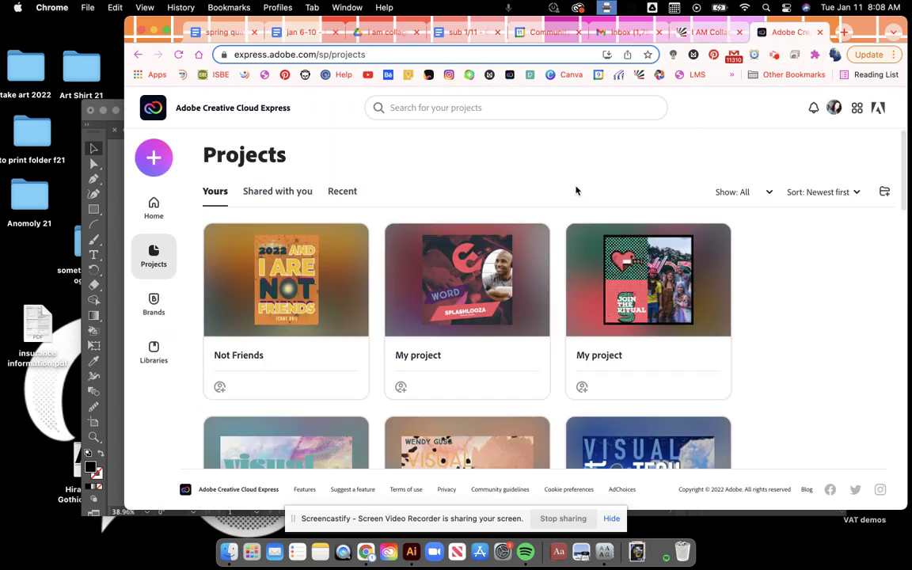
pyautogui.click(408, 107)
pyautogui.write('collages')
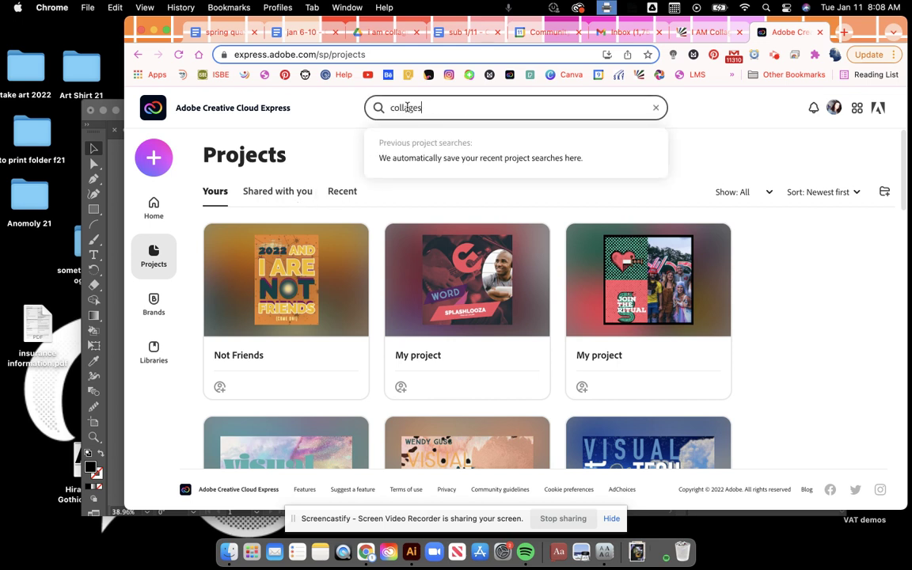
pyautogui.press('Return')
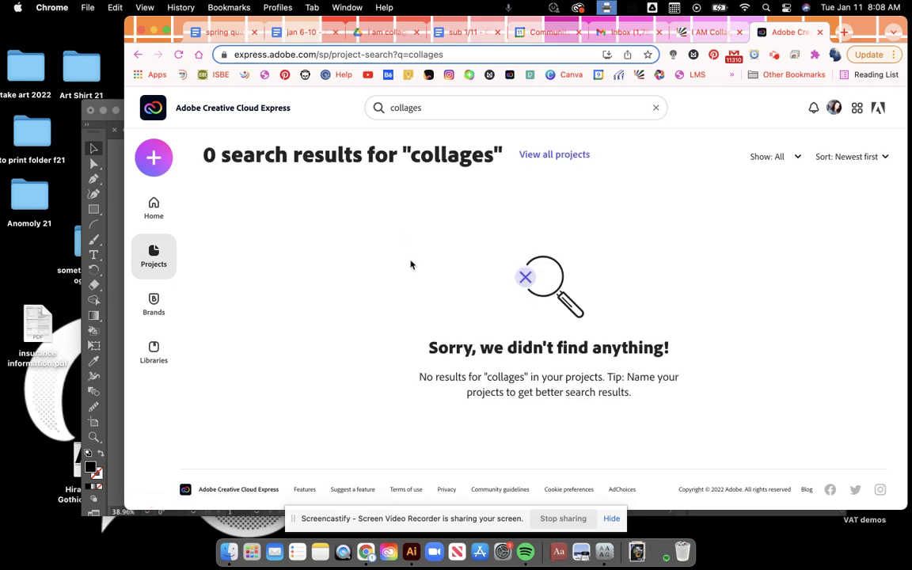
pyautogui.click(430, 105)
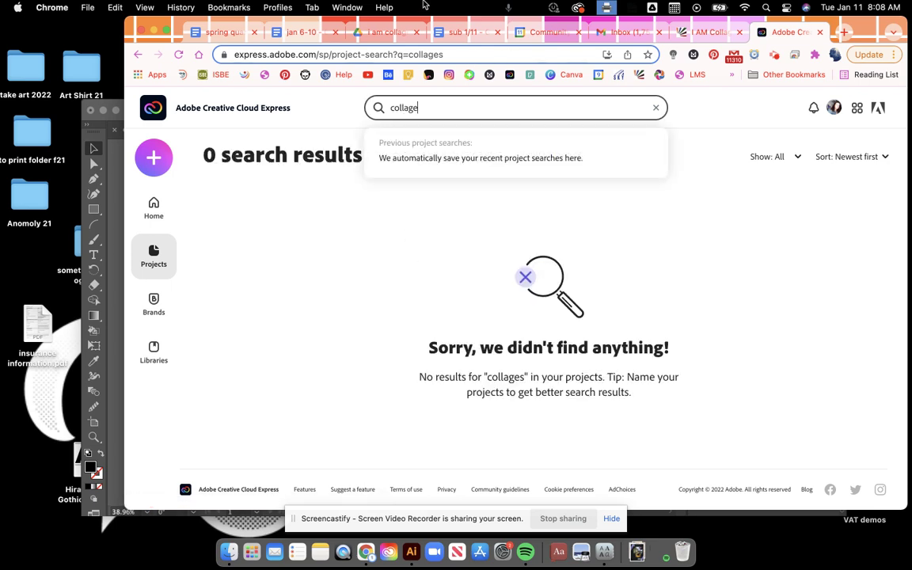
pyautogui.press('Return')
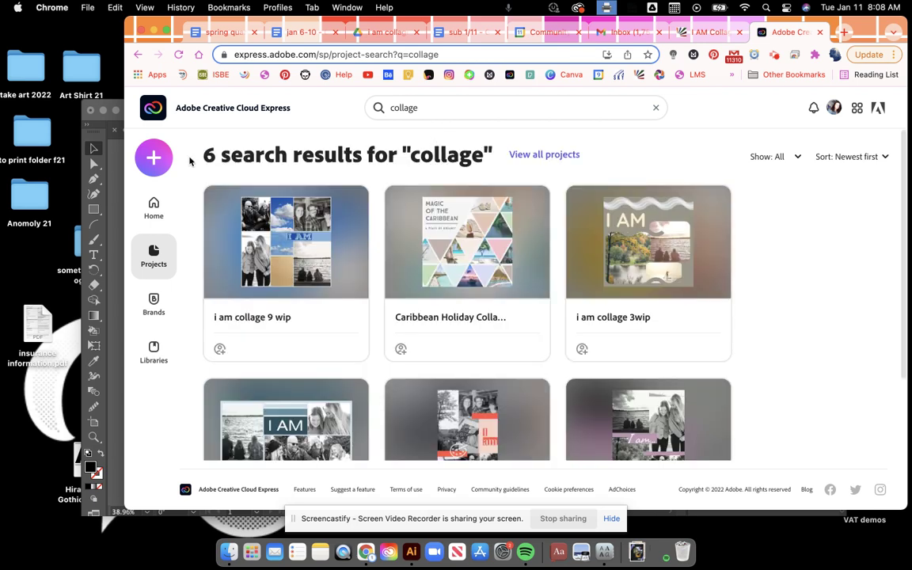
pyautogui.click(142, 192)
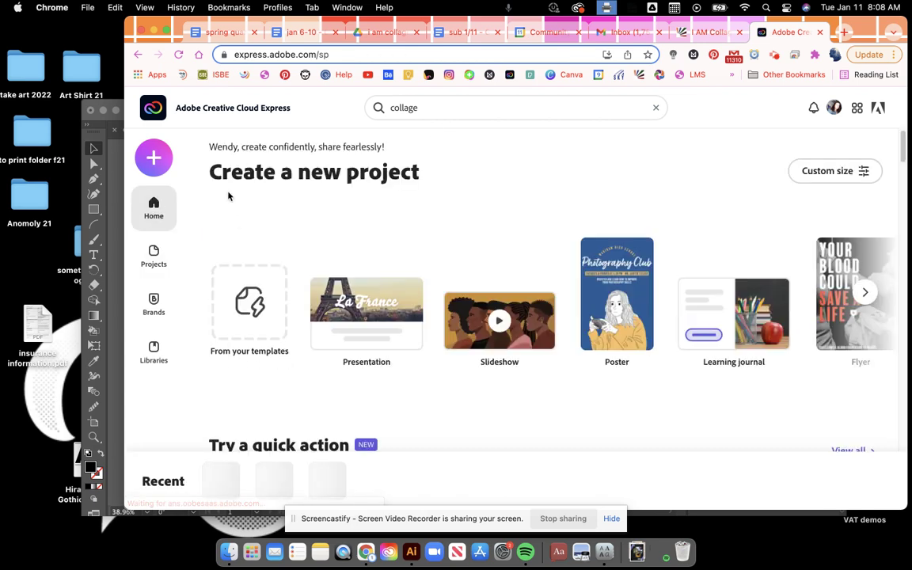
# Search templates for 'collage' and scroll through the 1,875 results
pyautogui.click(428, 109)
pyautogui.press('Return')
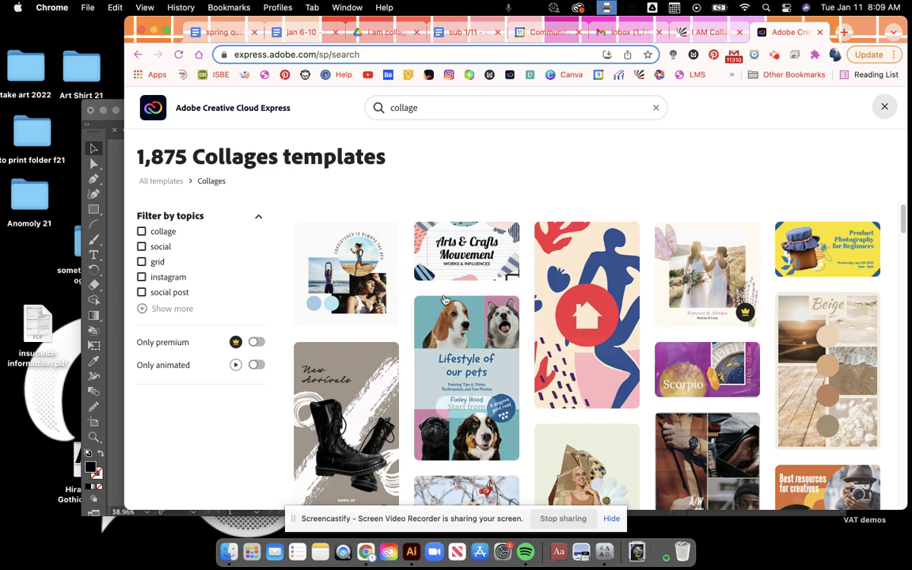
pyautogui.scroll(-4, 535, 253)
pyautogui.scroll(-6, 539, 305)
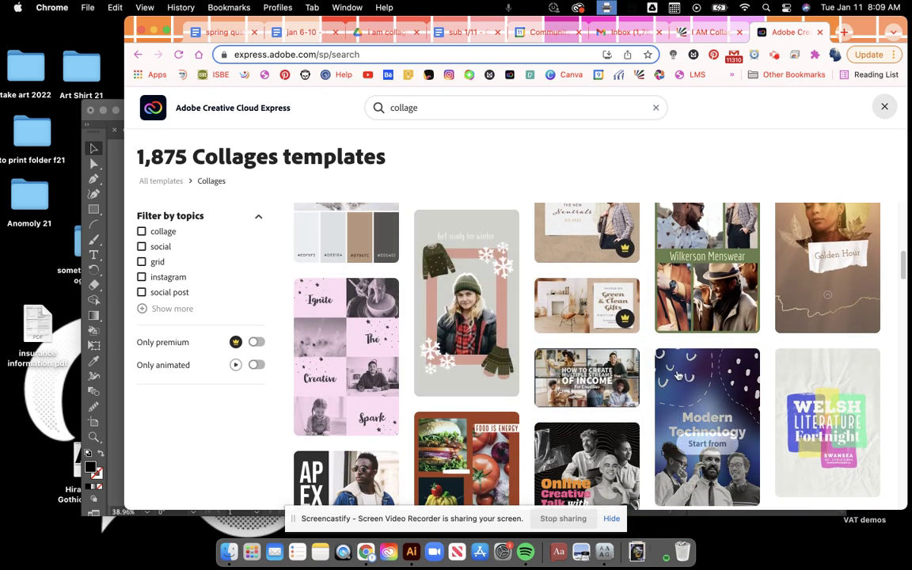
pyautogui.scroll(-4, 741, 349)
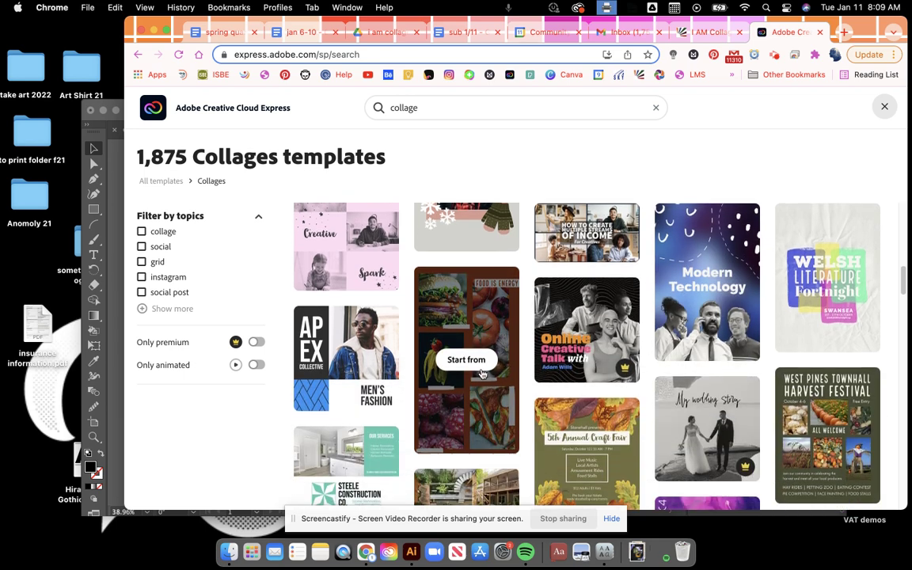
pyautogui.scroll(-5, 475, 356)
pyautogui.scroll(-7, 481, 375)
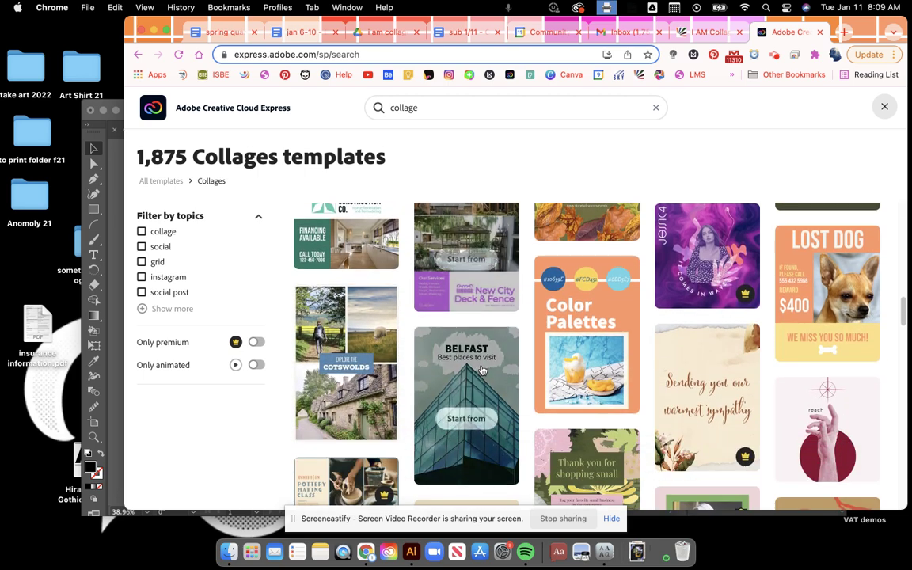
pyautogui.scroll(-3, 481, 369)
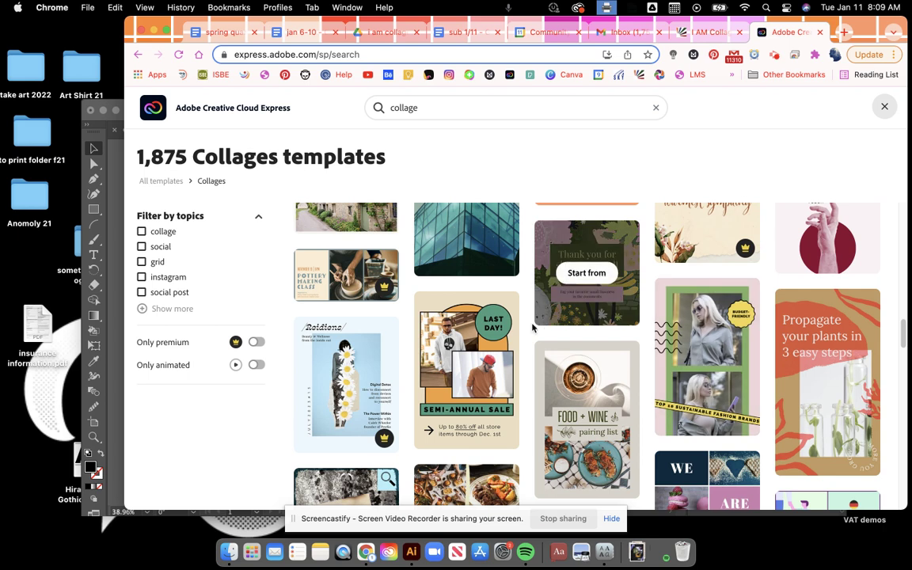
pyautogui.scroll(-4, 464, 372)
pyautogui.scroll(-1, 456, 386)
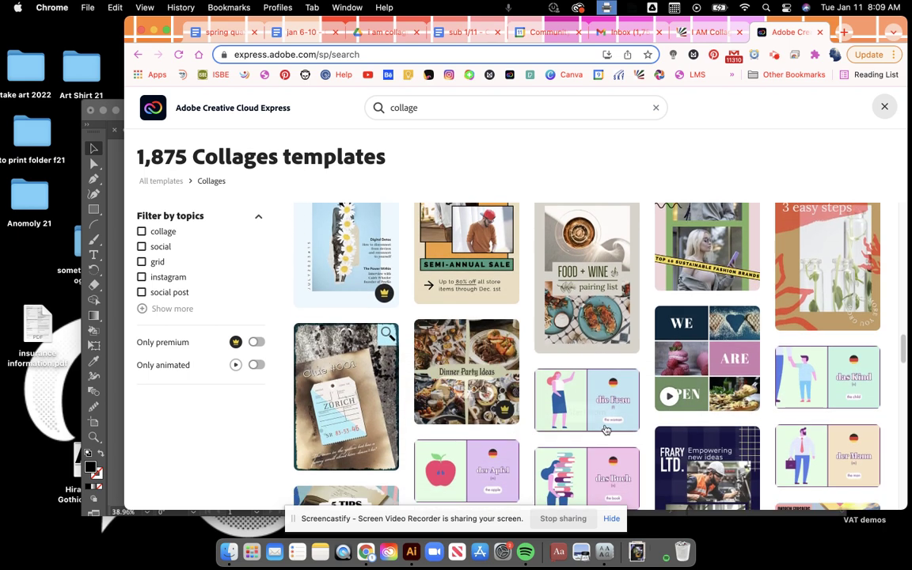
pyautogui.scroll(-1, 607, 422)
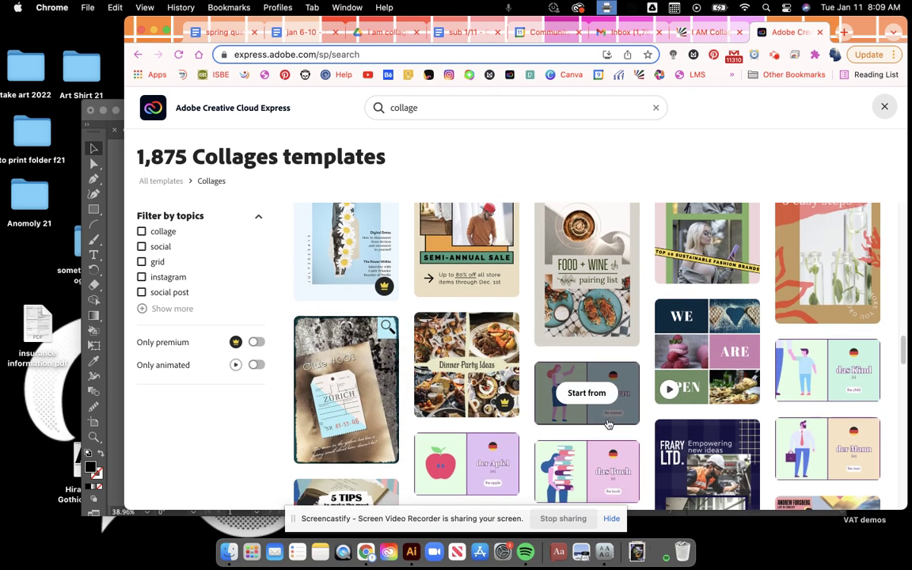
pyautogui.scroll(-5, 508, 406)
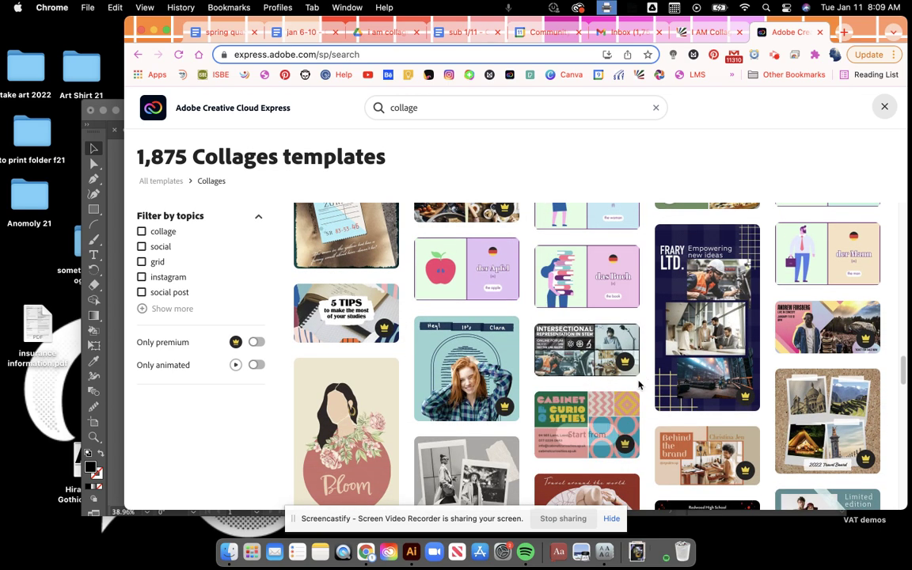
pyautogui.scroll(-4, 657, 383)
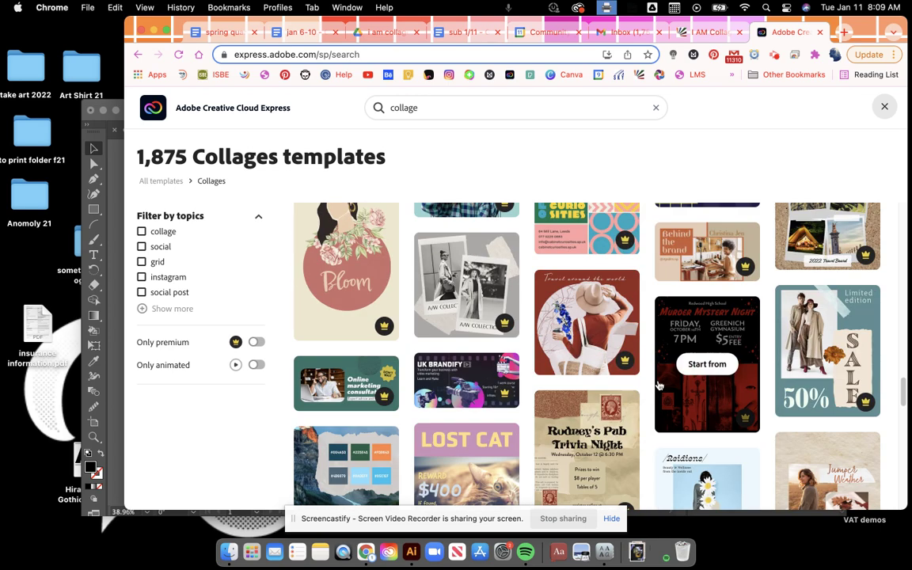
pyautogui.scroll(-5, 659, 385)
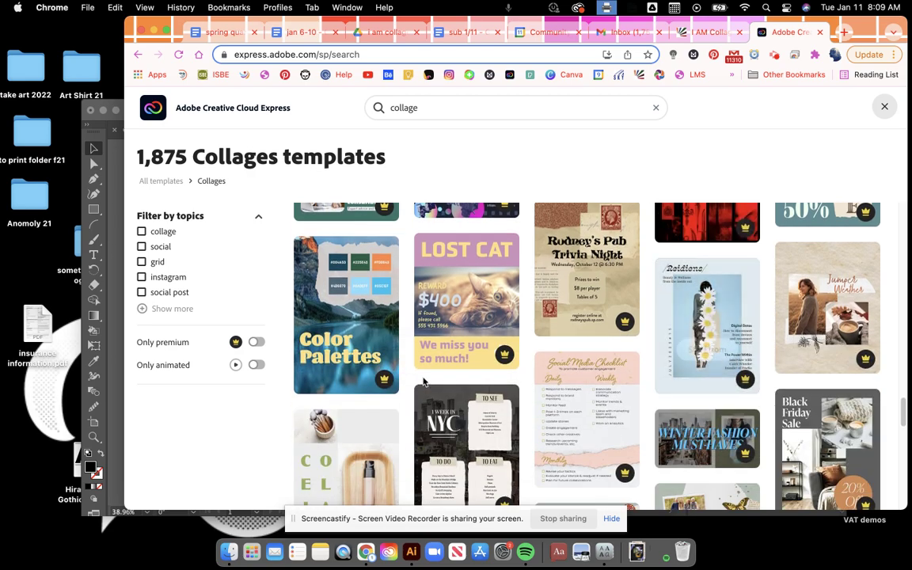
# Scroll back up and preview the Beige collage template
pyautogui.scroll(1, 527, 366)
pyautogui.scroll(15, 529, 365)
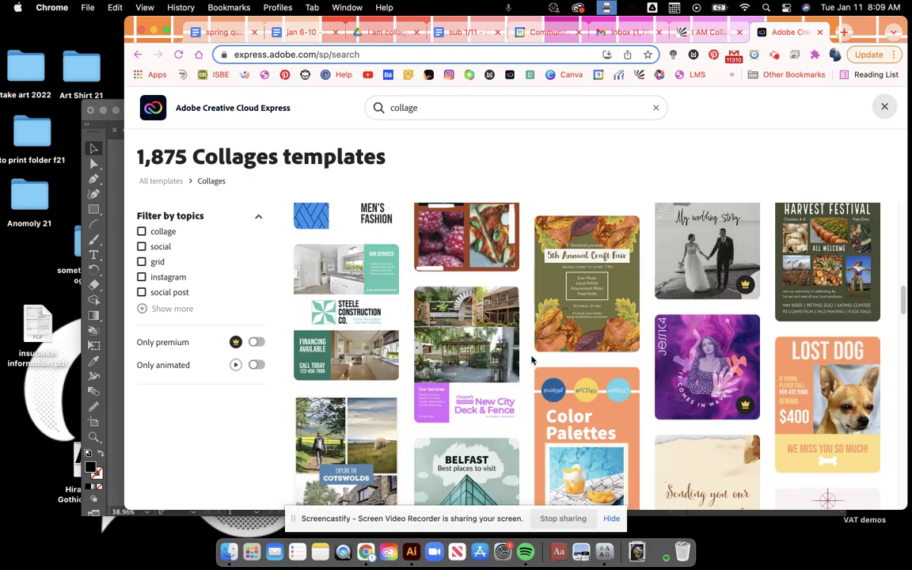
pyautogui.scroll(5, 533, 359)
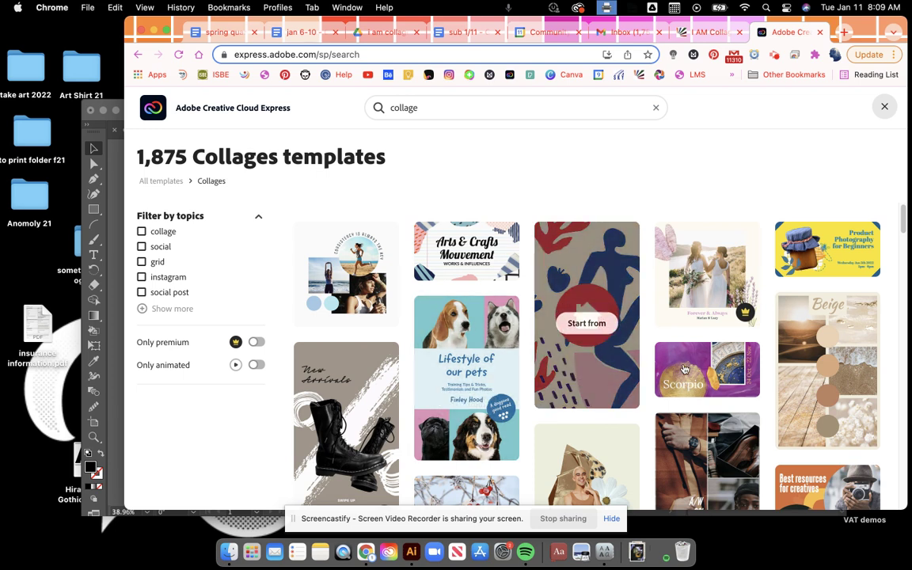
pyautogui.click(774, 310)
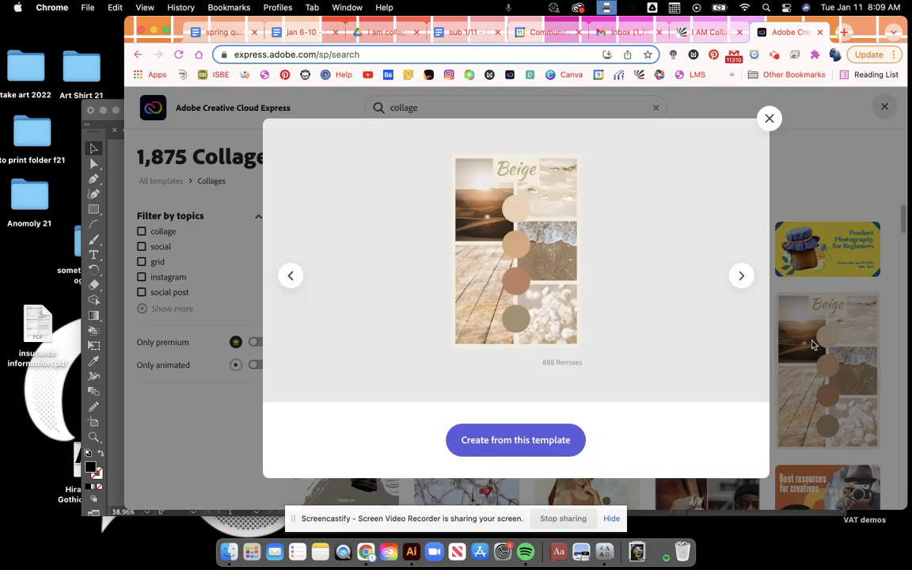
# Create a design from the Beige template and select its top-right beach photo
pyautogui.click(545, 445)
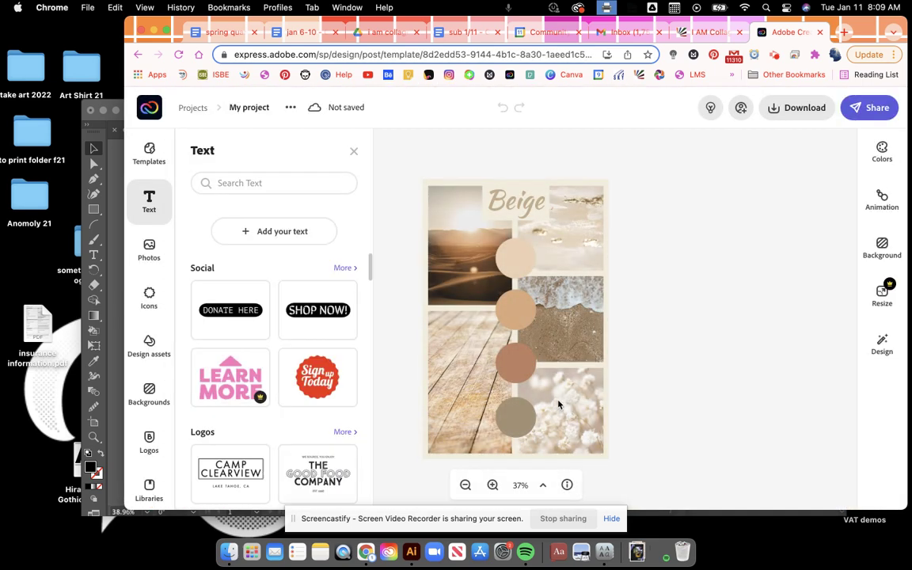
pyautogui.click(572, 251)
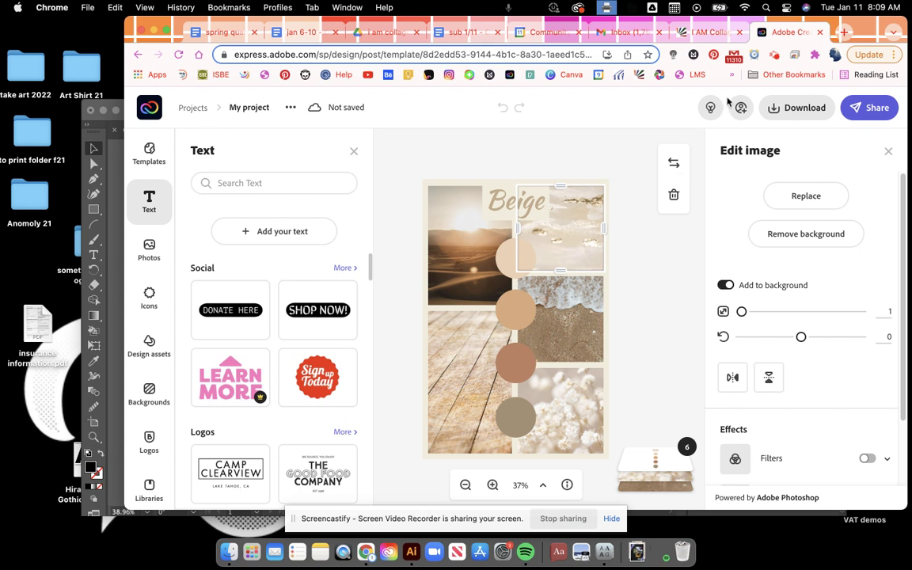
# Check the i am collage photos in Google Drive, then return to the collage editor
pyautogui.click(788, 8)
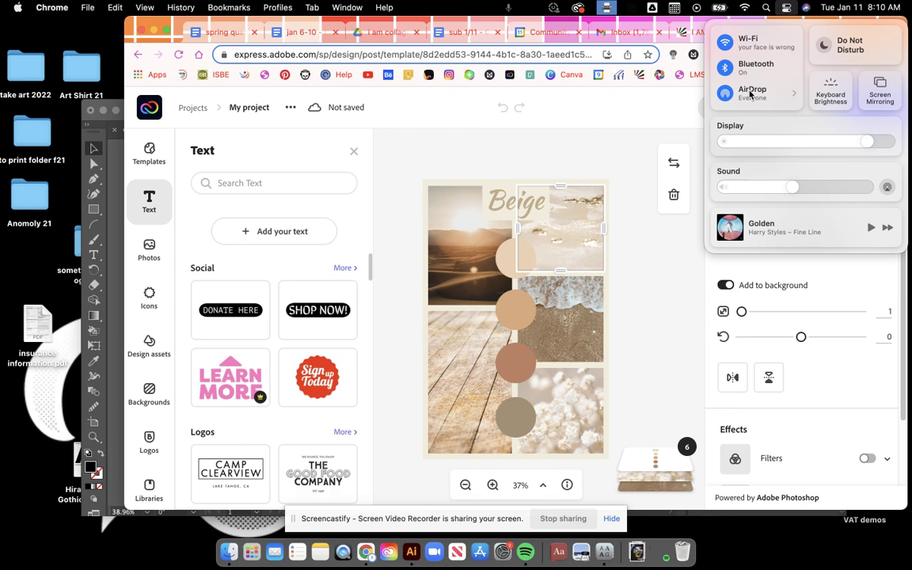
pyautogui.click(646, 88)
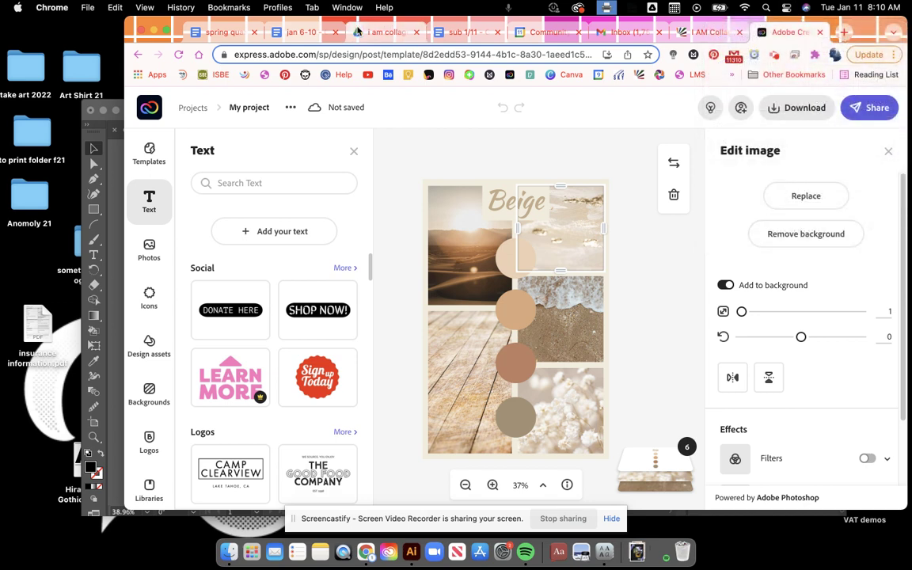
pyautogui.click(383, 34)
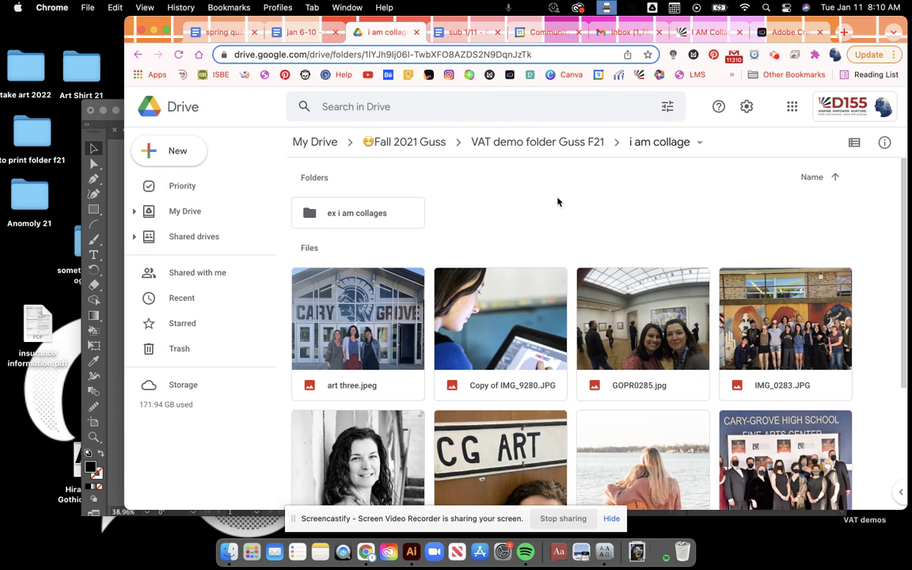
pyautogui.click(787, 32)
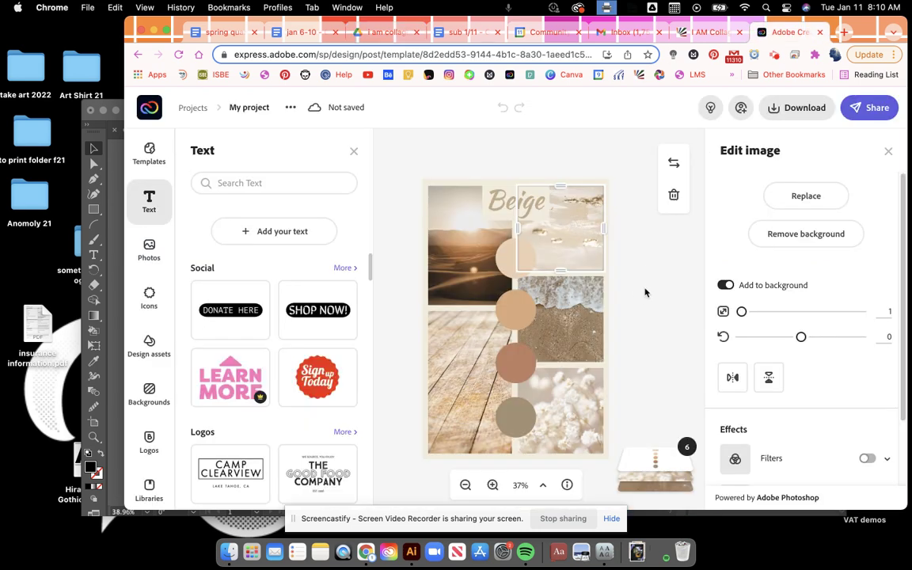
# Go from Backgrounds to the Photos panel and choose Upload photo from the computer
pyautogui.click(811, 195)
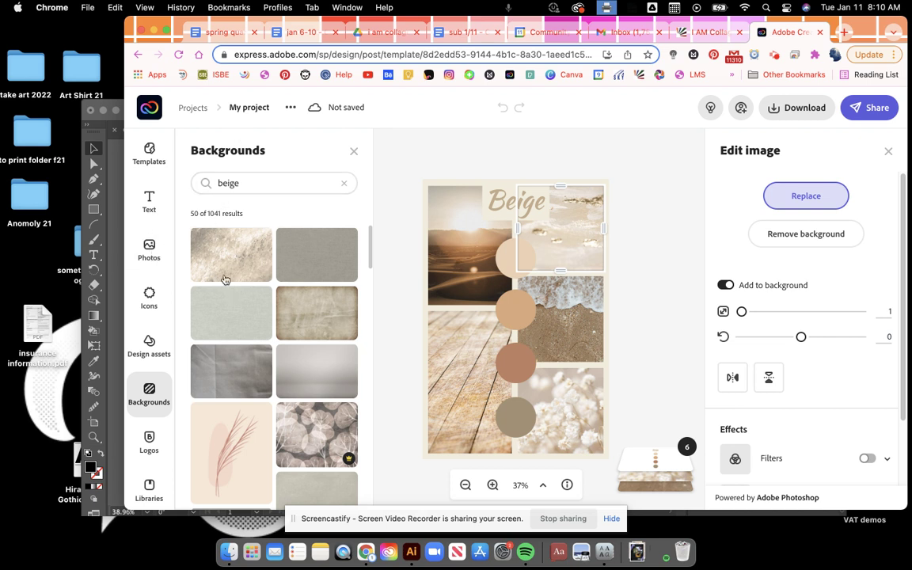
pyautogui.click(147, 254)
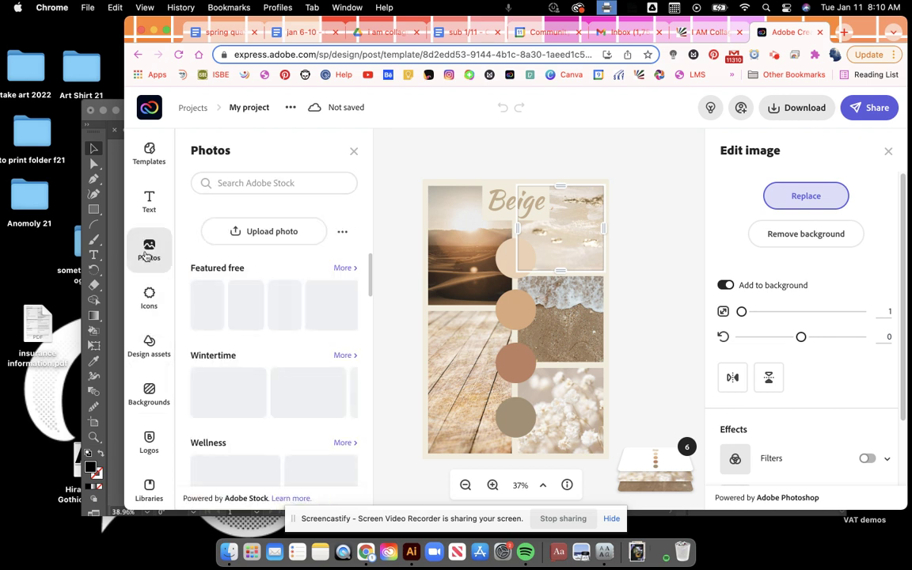
pyautogui.click(267, 231)
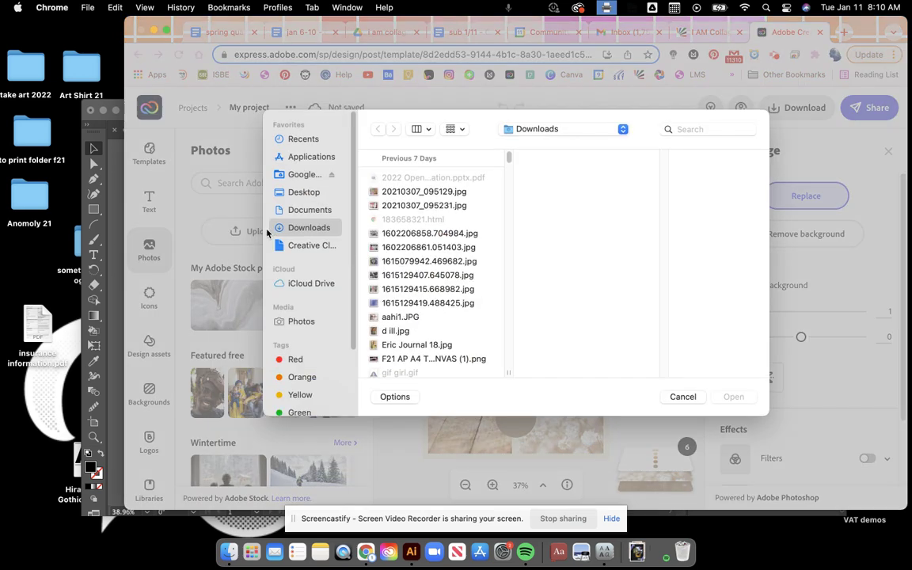
# Upload IMG_2339.jpg from Google Drive > My Drive > Fall 2021 > VAT demo folder > i am collage
pyautogui.click(304, 175)
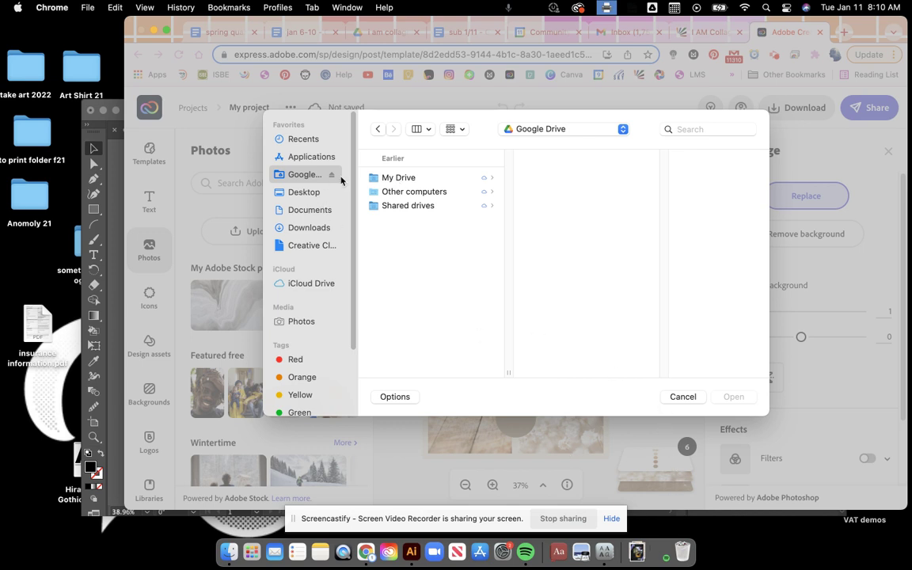
pyautogui.click(389, 181)
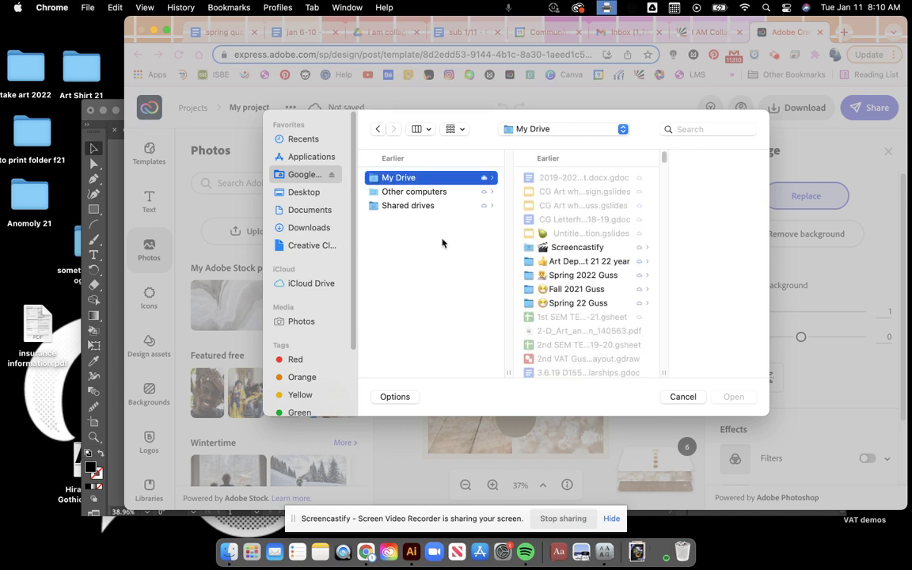
pyautogui.click(576, 292)
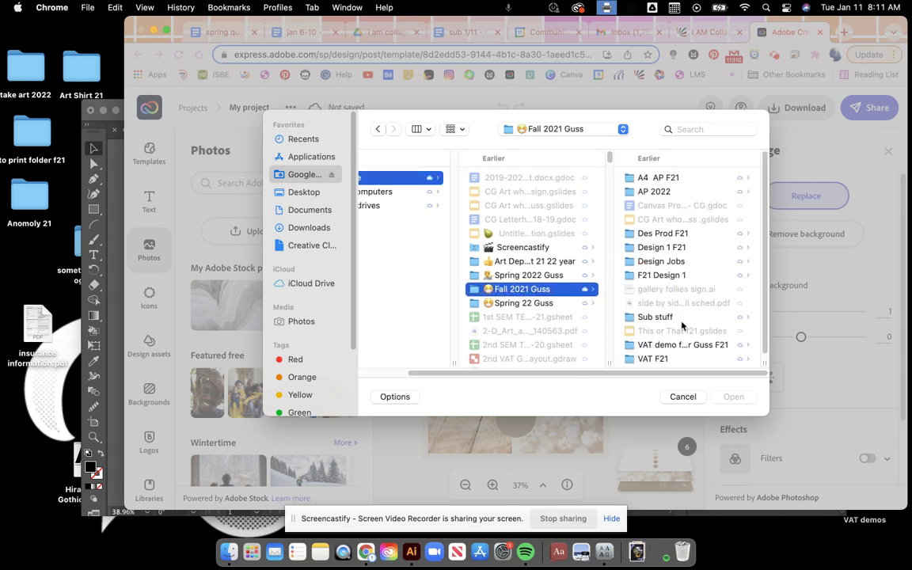
pyautogui.click(682, 340)
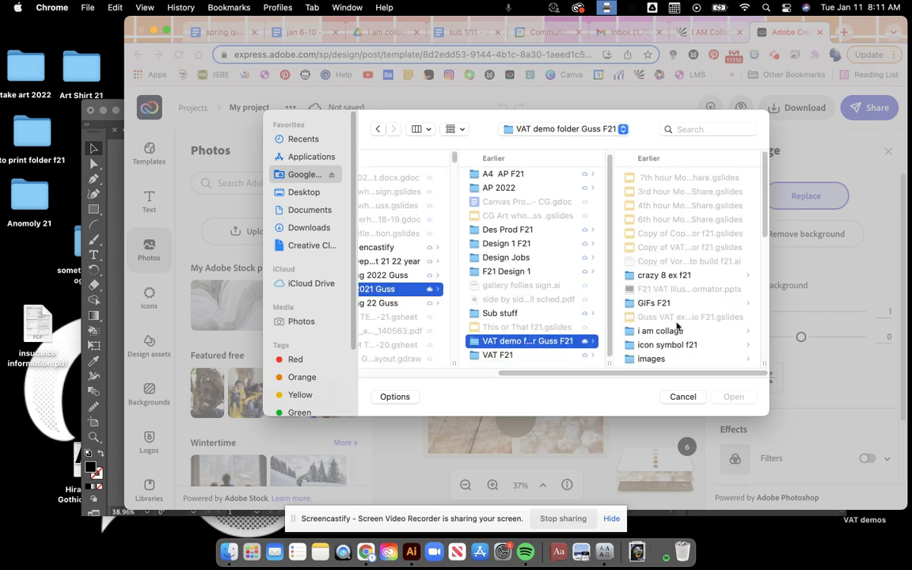
pyautogui.click(675, 329)
pyautogui.click(665, 276)
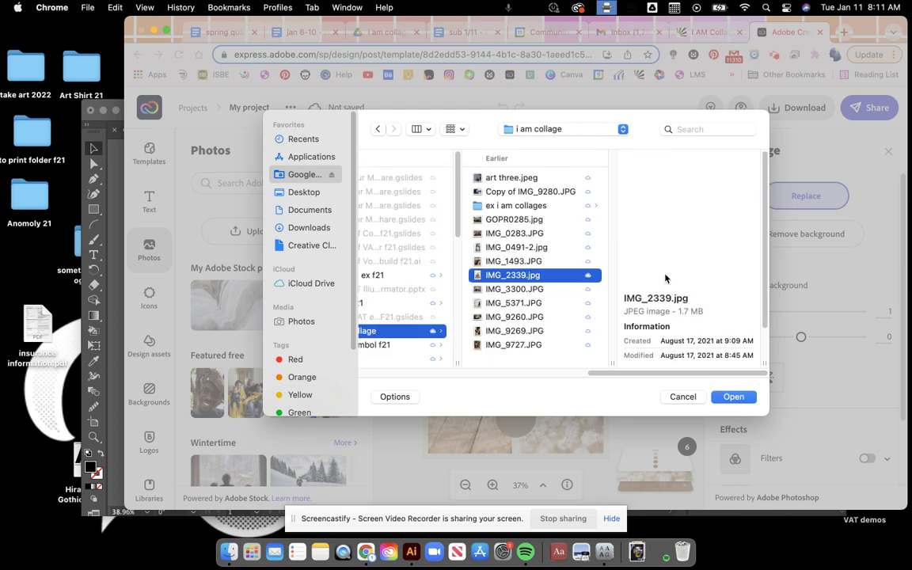
pyautogui.click(732, 396)
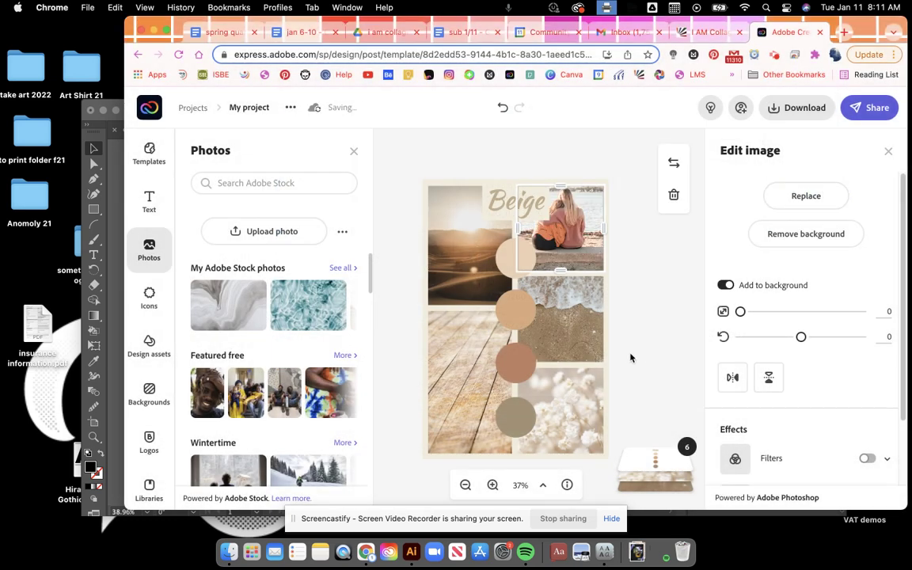
# Select the top-left desert photo and search photos for 'soccer'
pyautogui.click(471, 273)
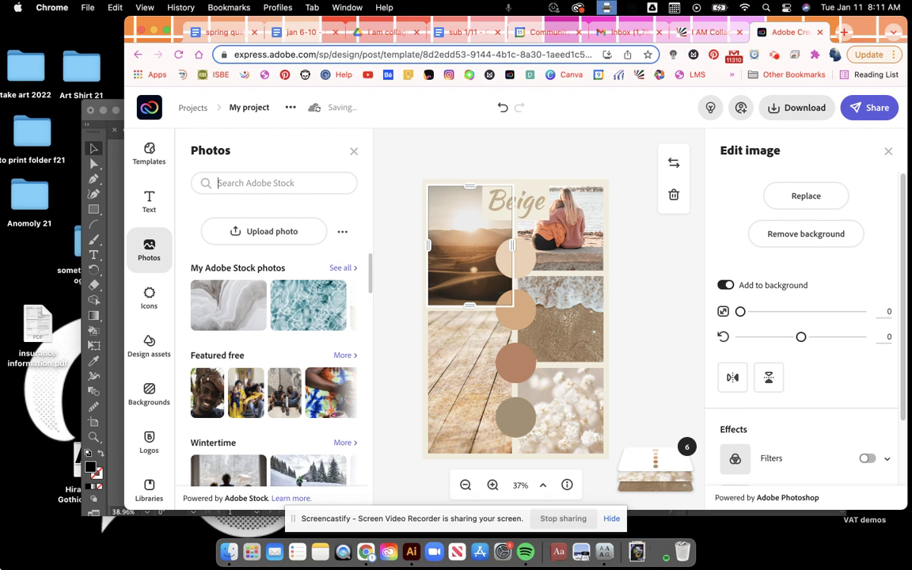
pyautogui.write('soccer')
pyautogui.press('Return')
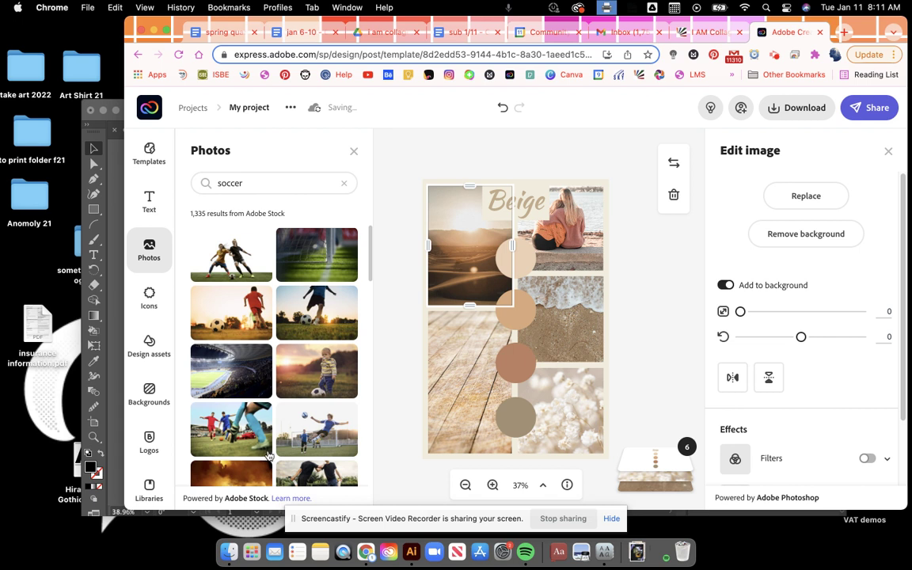
# Browse the Adobe Stock soccer results and drag a soccer-ball photo onto the flower photo
pyautogui.scroll(-5, 313, 316)
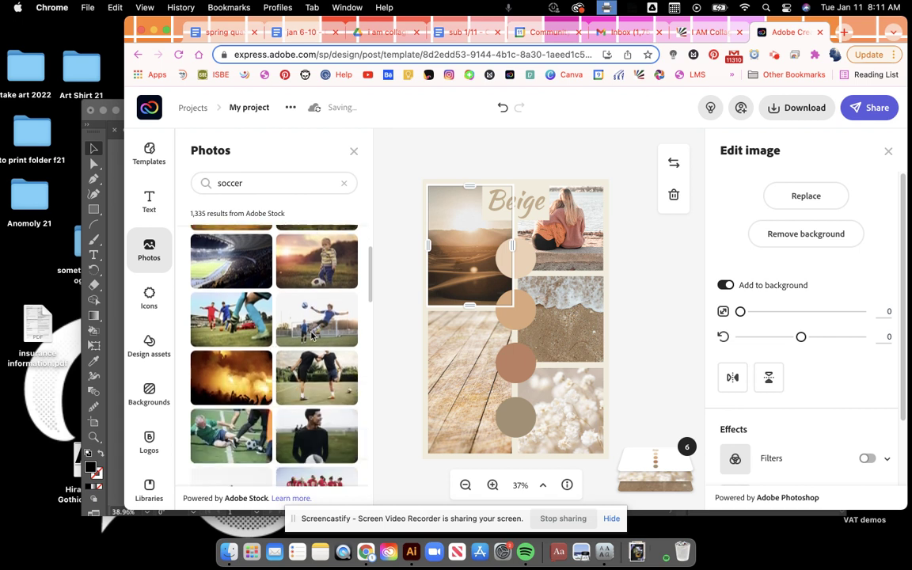
pyautogui.scroll(-3, 313, 340)
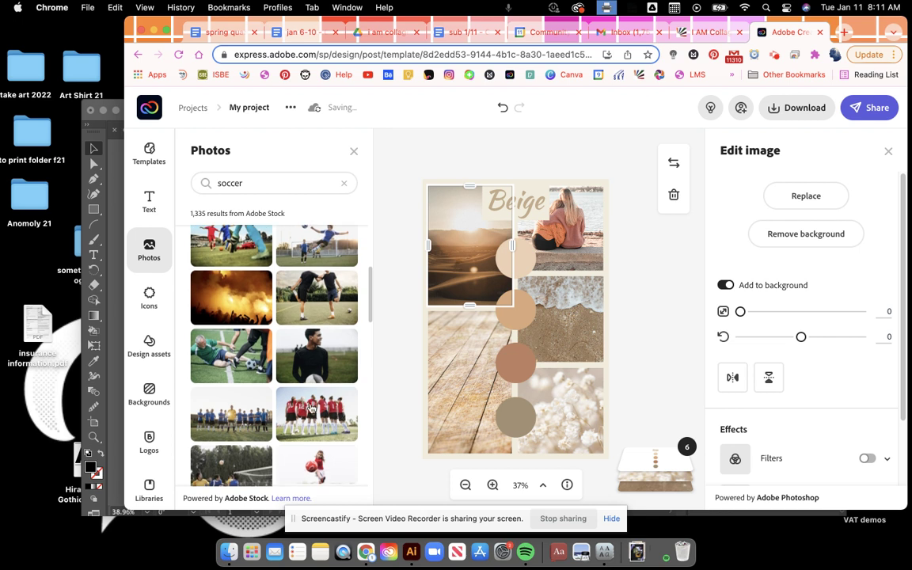
pyautogui.scroll(6, 317, 412)
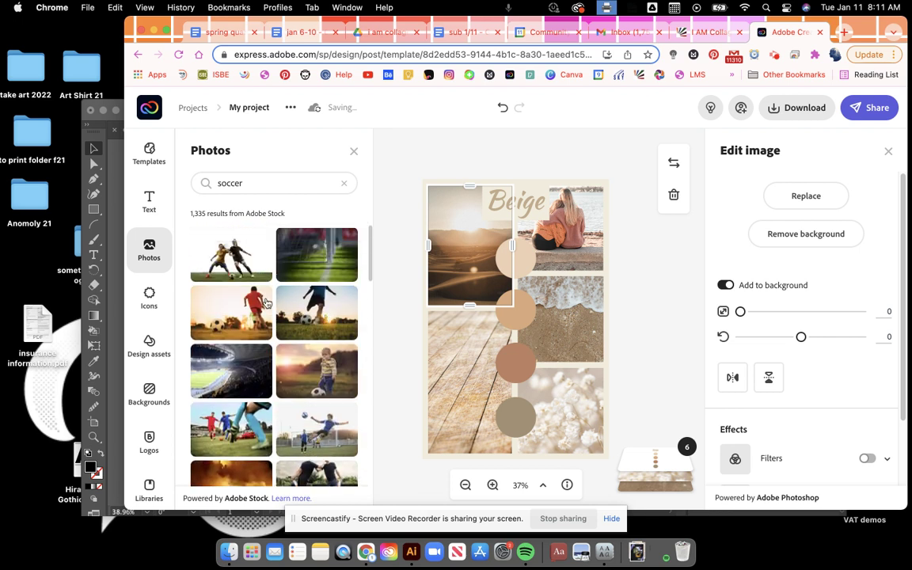
pyautogui.scroll(-1, 272, 401)
pyautogui.scroll(-7, 272, 401)
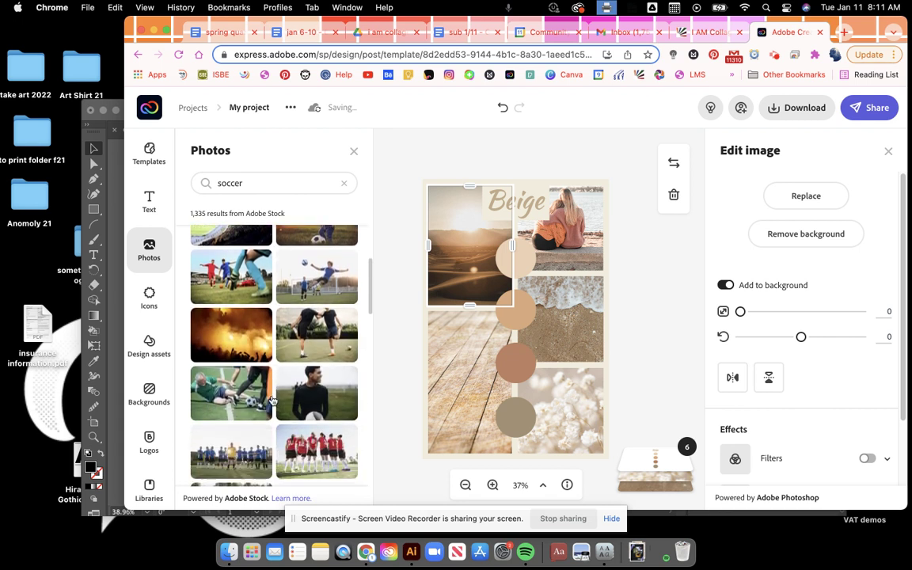
pyautogui.scroll(-8, 270, 402)
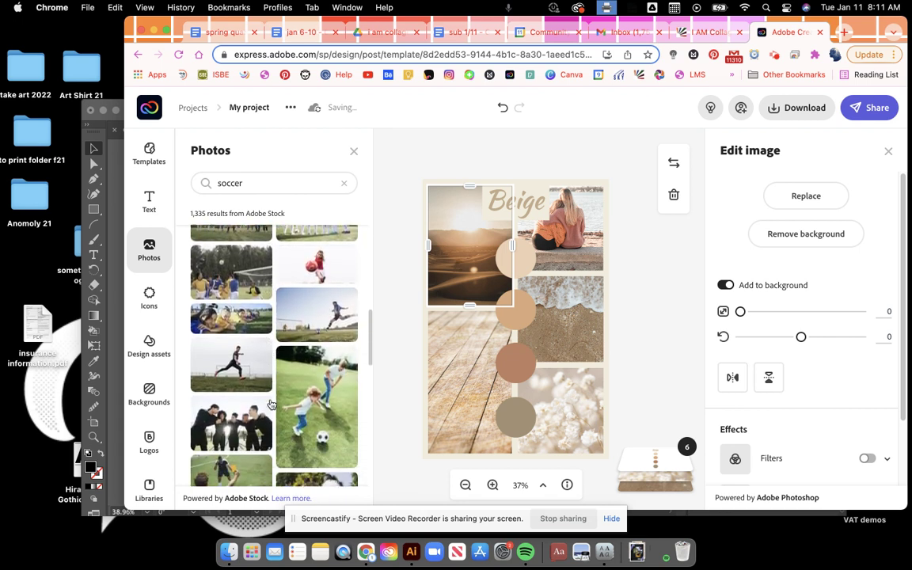
pyautogui.scroll(-2, 272, 405)
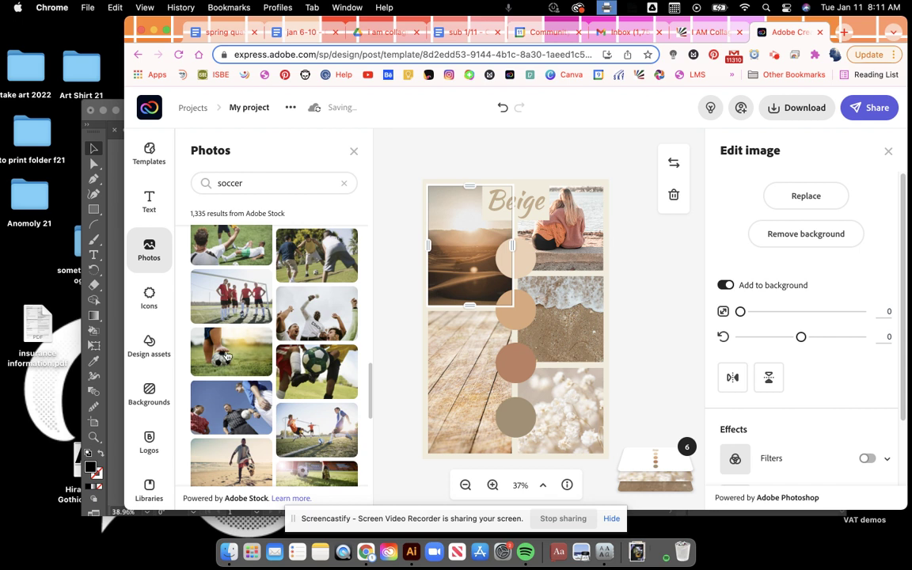
pyautogui.moveTo(222, 354); pyautogui.dragTo(544, 387)
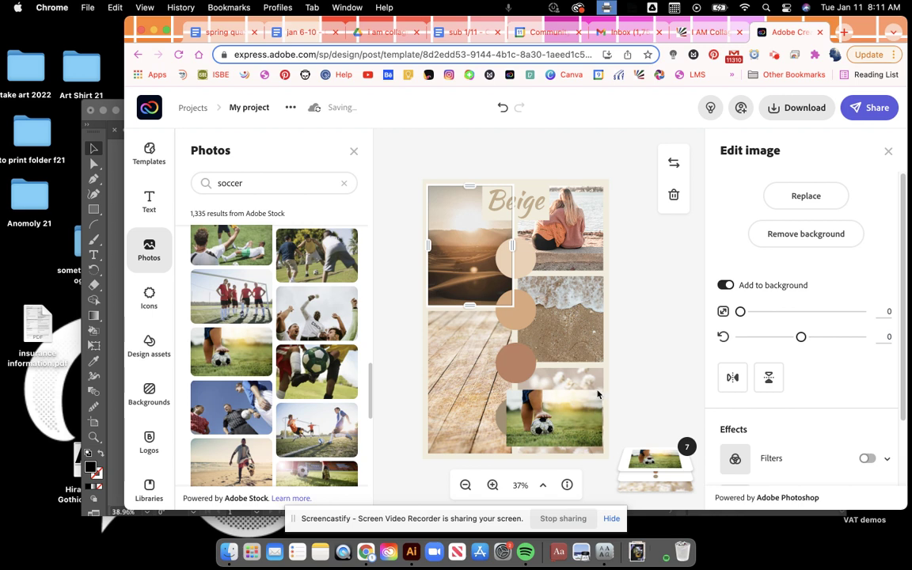
pyautogui.moveTo(530, 396); pyautogui.dragTo(506, 396)
pyautogui.press('Delete')
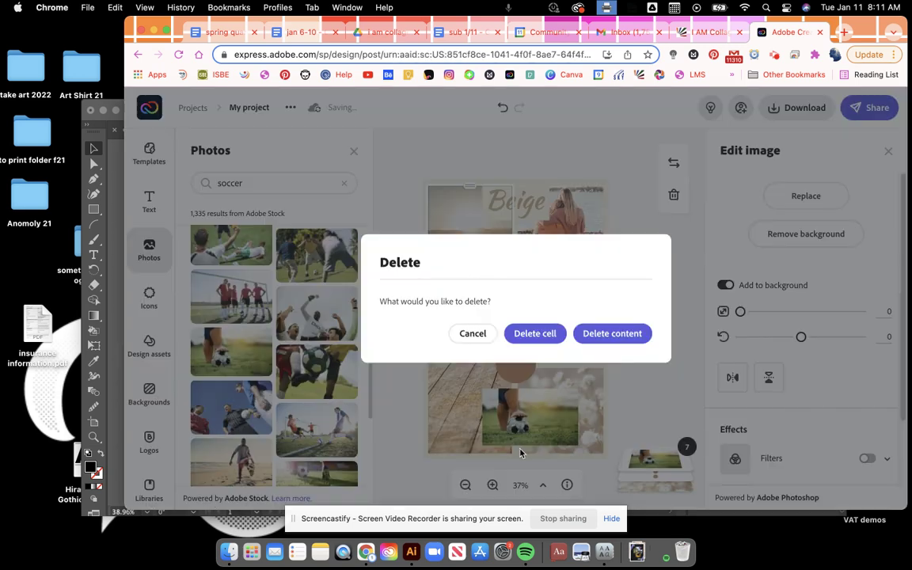
pyautogui.click(535, 333)
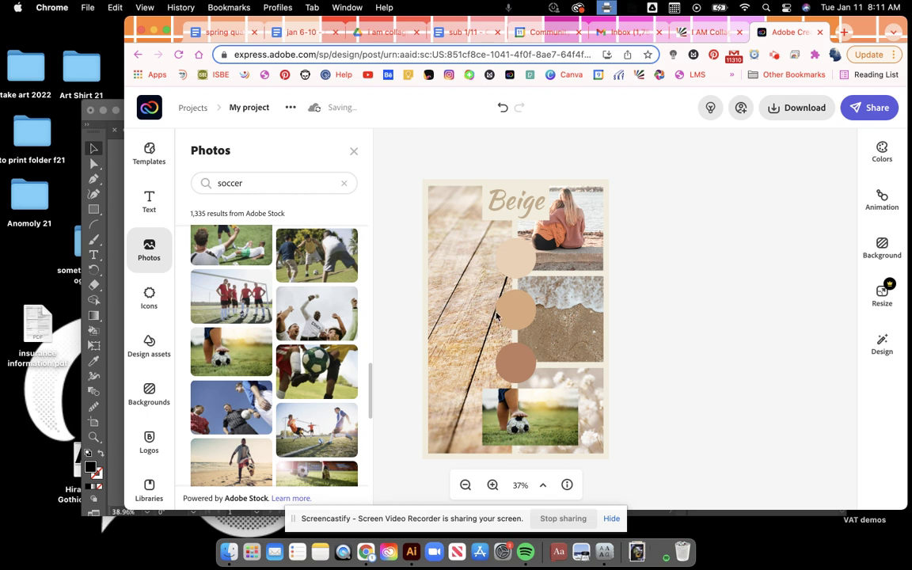
pyautogui.press('super+z')
pyautogui.click(460, 222)
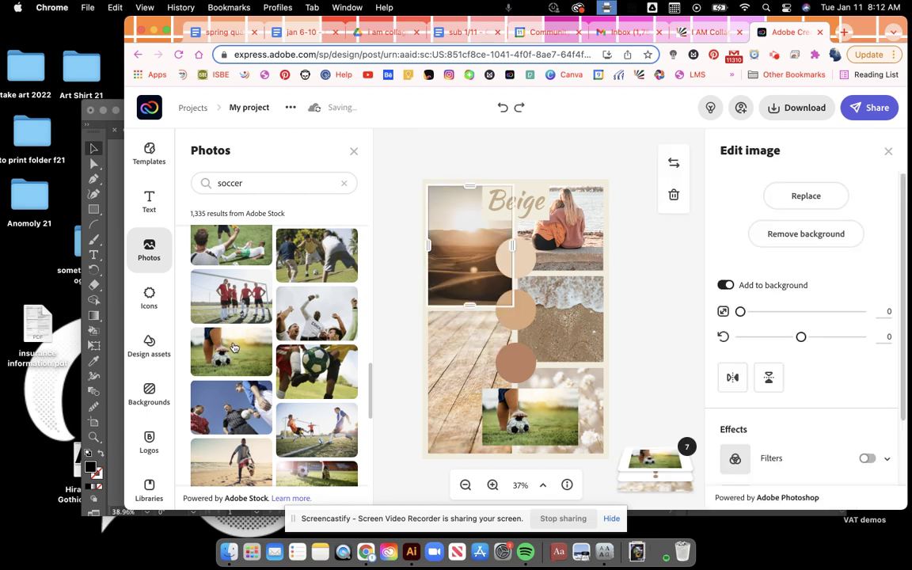
pyautogui.moveTo(231, 352); pyautogui.dragTo(554, 333)
pyautogui.hotkey('ctrl', 'z')
pyautogui.hotkey('ctrl', 'z')
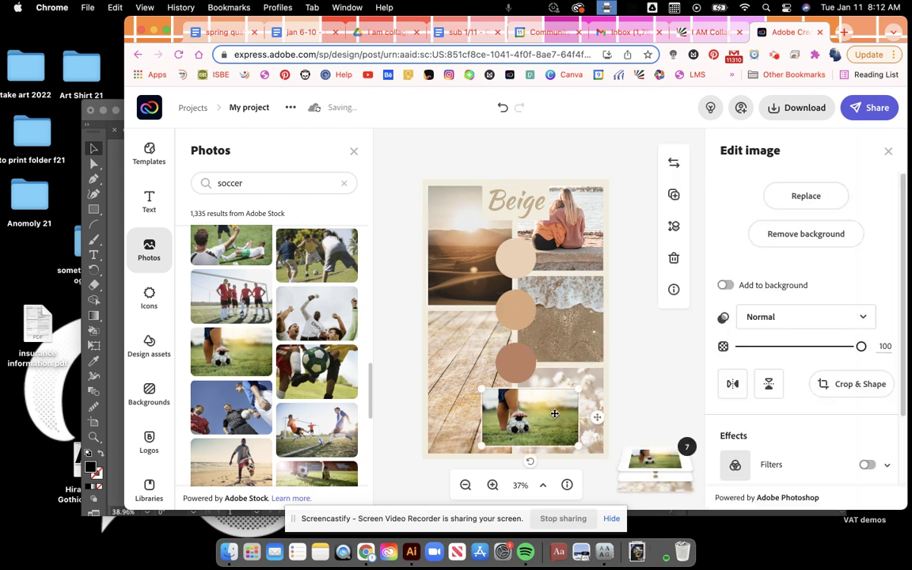
pyautogui.click(465, 237)
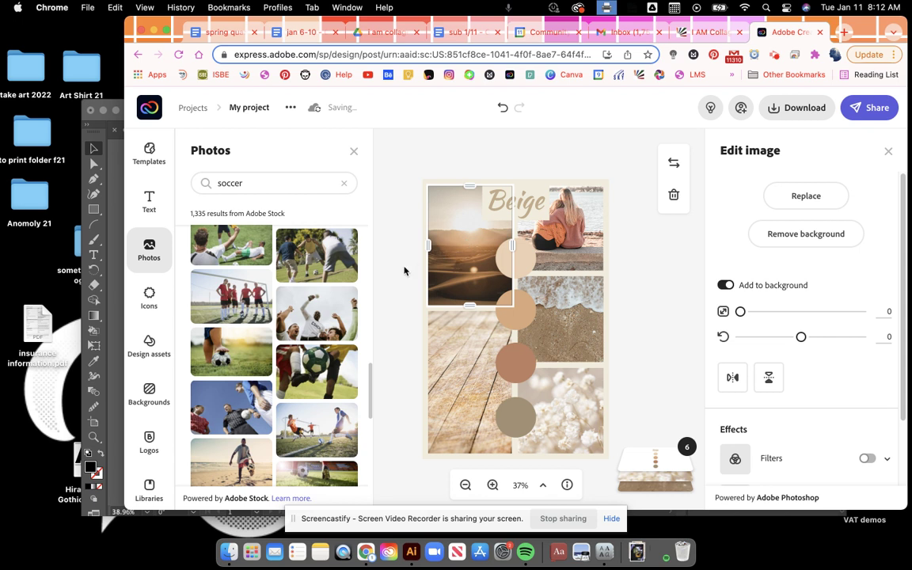
pyautogui.moveTo(295, 276); pyautogui.dragTo(474, 250)
pyautogui.hotkey('ctrl', 'z')
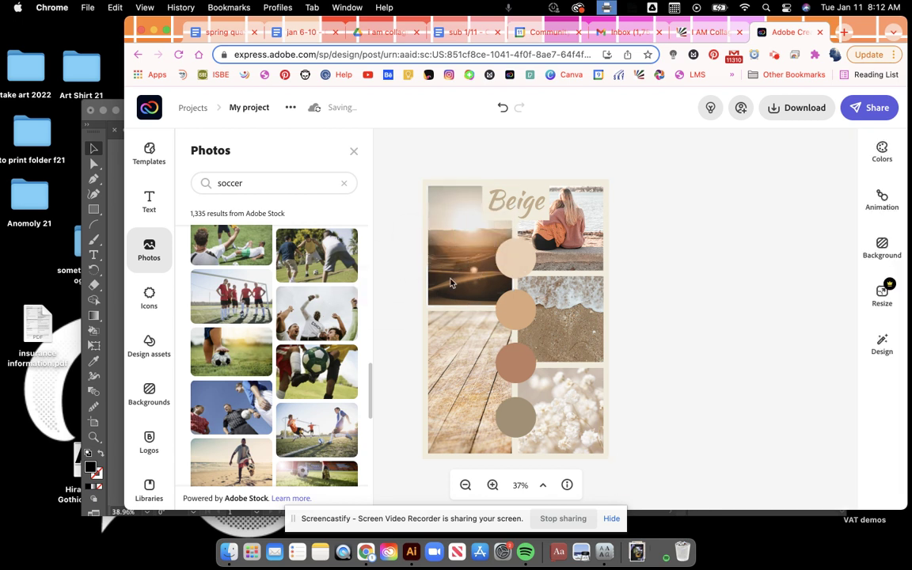
# Replace the top-left sunset photo with the soccer-ball-on-grass stock photo
pyautogui.click(456, 254)
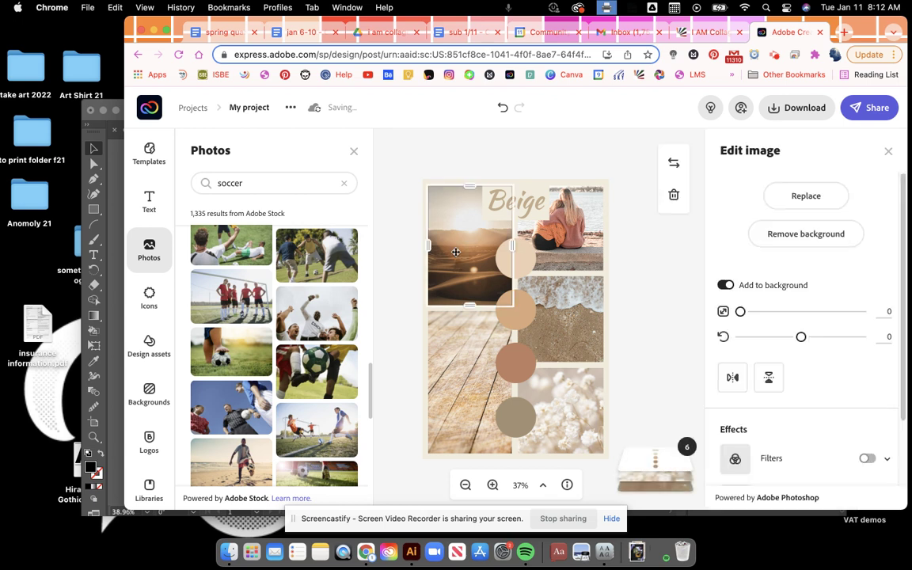
pyautogui.click(819, 203)
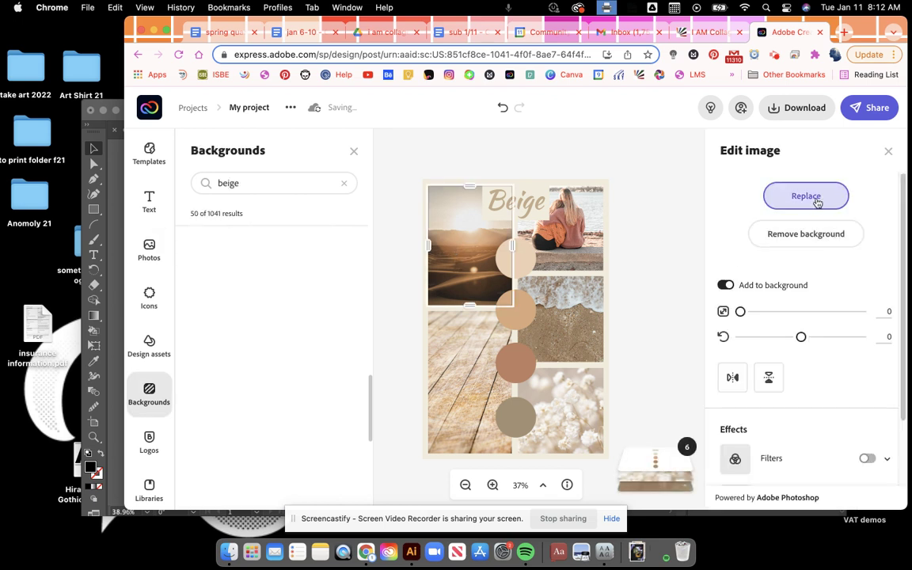
pyautogui.click(149, 250)
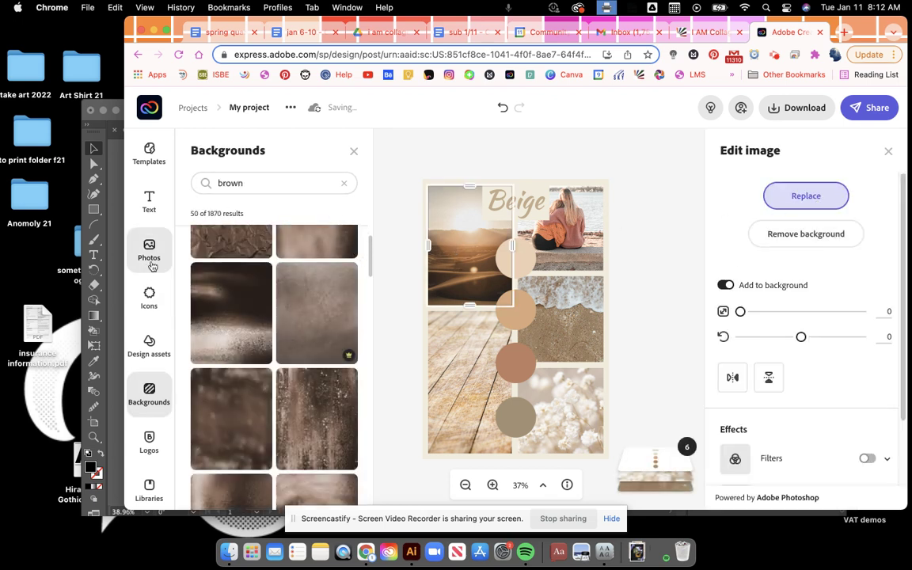
pyautogui.scroll(5, 251, 323)
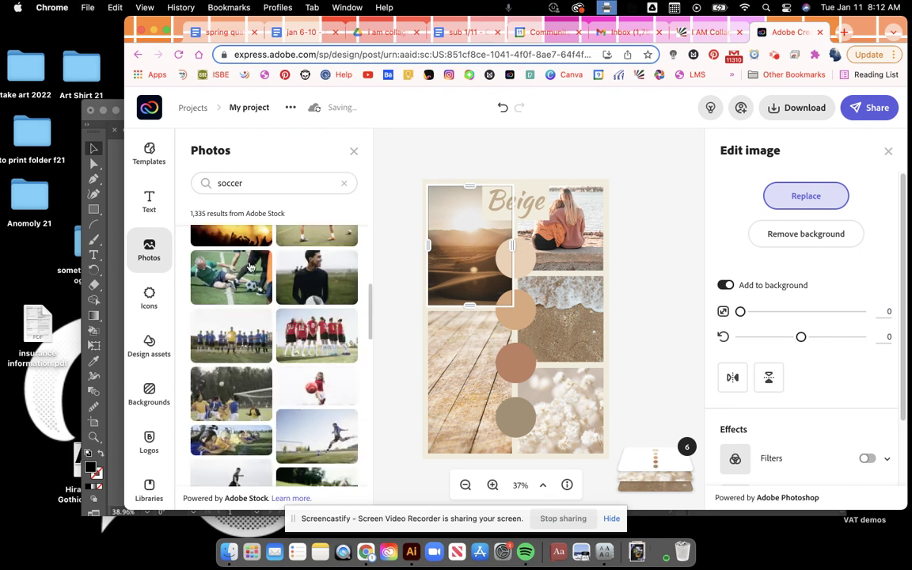
pyautogui.scroll(2, 252, 322)
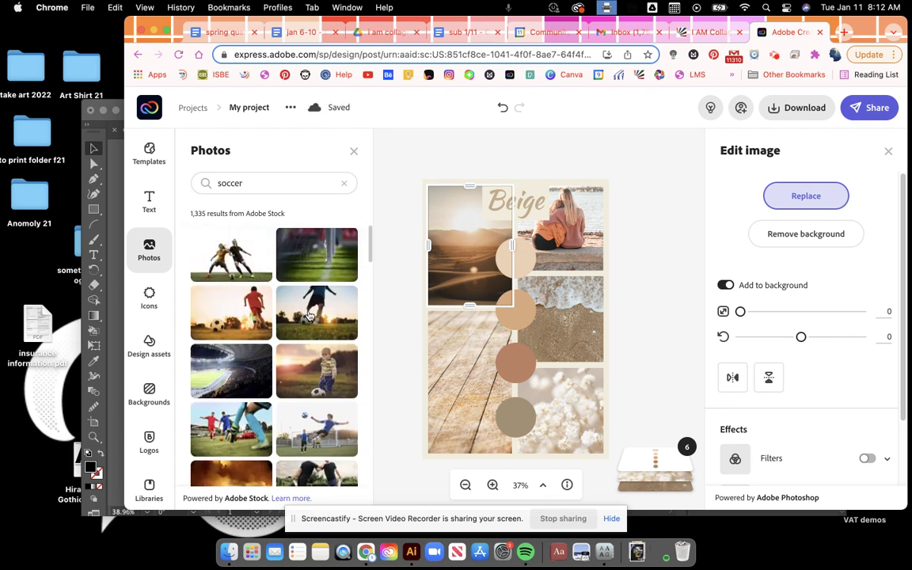
pyautogui.click(309, 316)
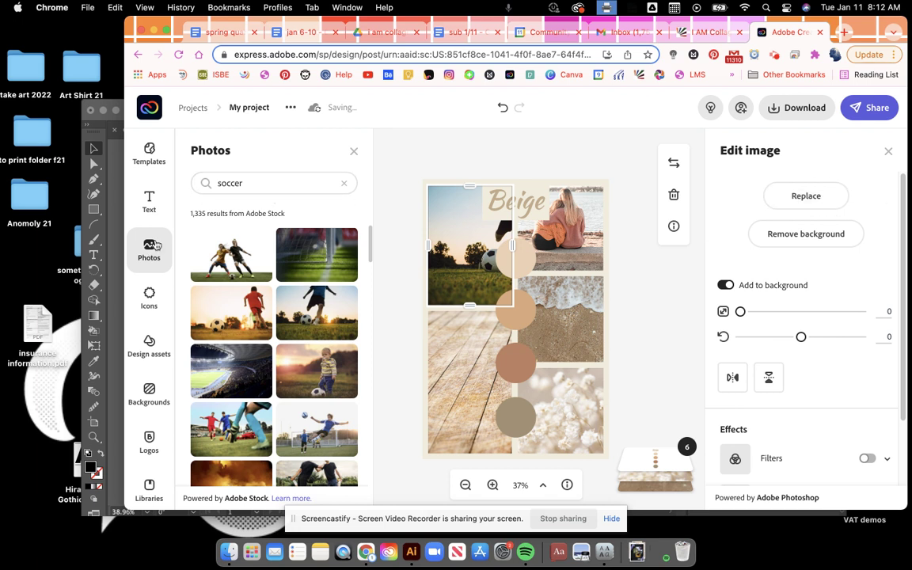
# Zoom the soccer photo to 9 and frame it on the ball
pyautogui.moveTo(422, 242); pyautogui.dragTo(458, 264)
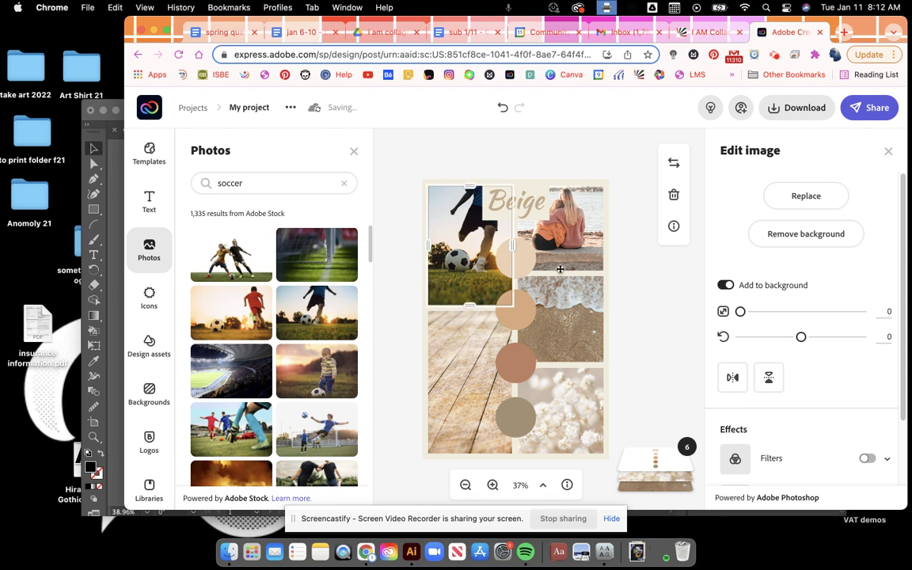
pyautogui.scroll(-2, 828, 358)
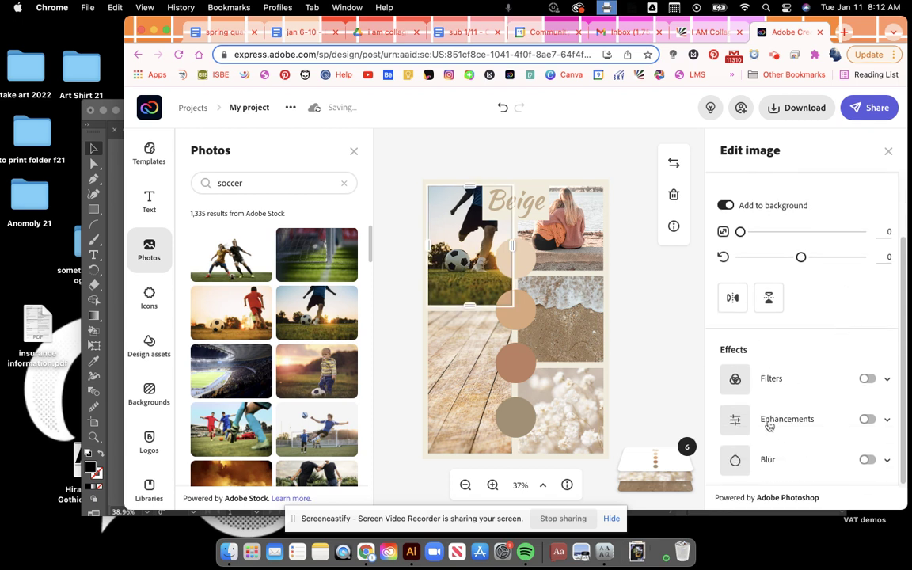
pyautogui.moveTo(740, 232); pyautogui.dragTo(752, 236)
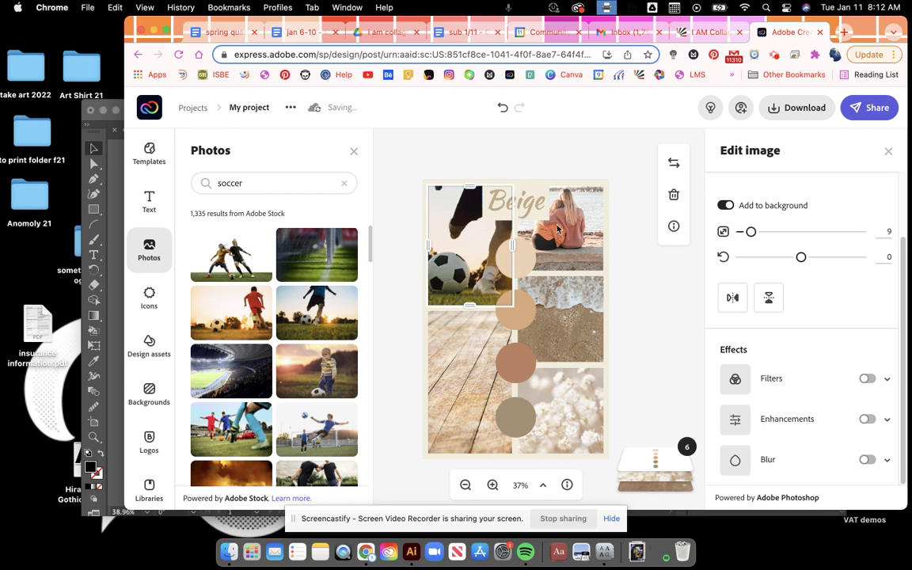
pyautogui.moveTo(490, 254); pyautogui.dragTo(499, 249)
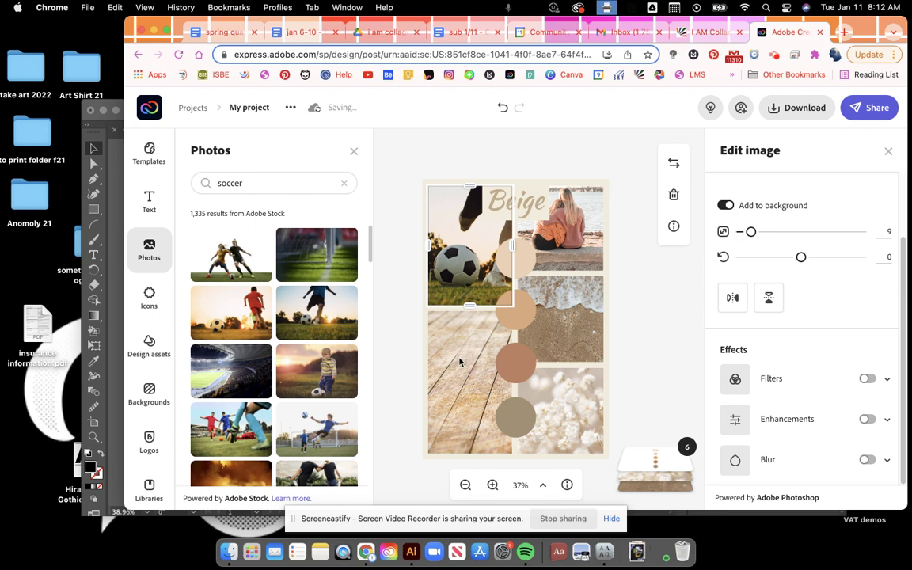
# Delete the flowers photo cell from the collage entirely
pyautogui.click(555, 401)
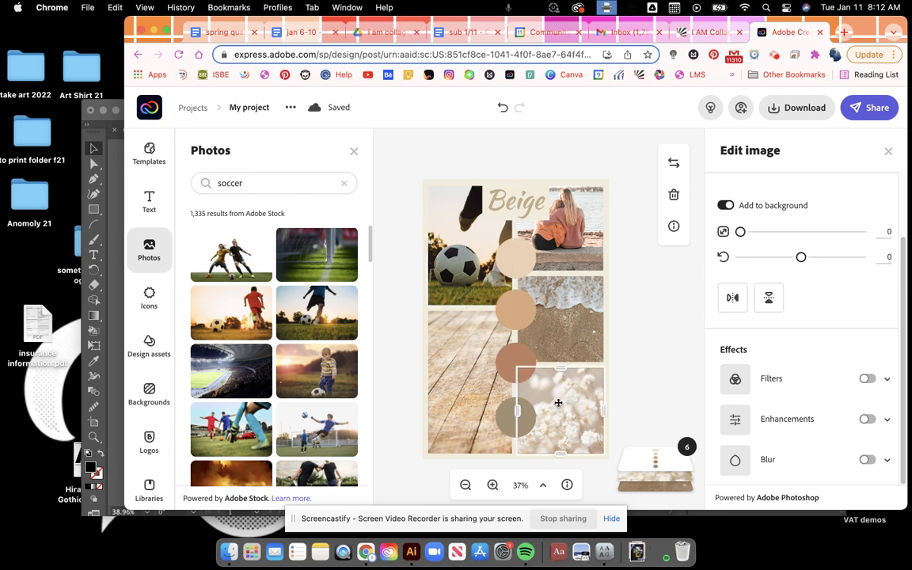
pyautogui.press('Delete')
pyautogui.click(544, 336)
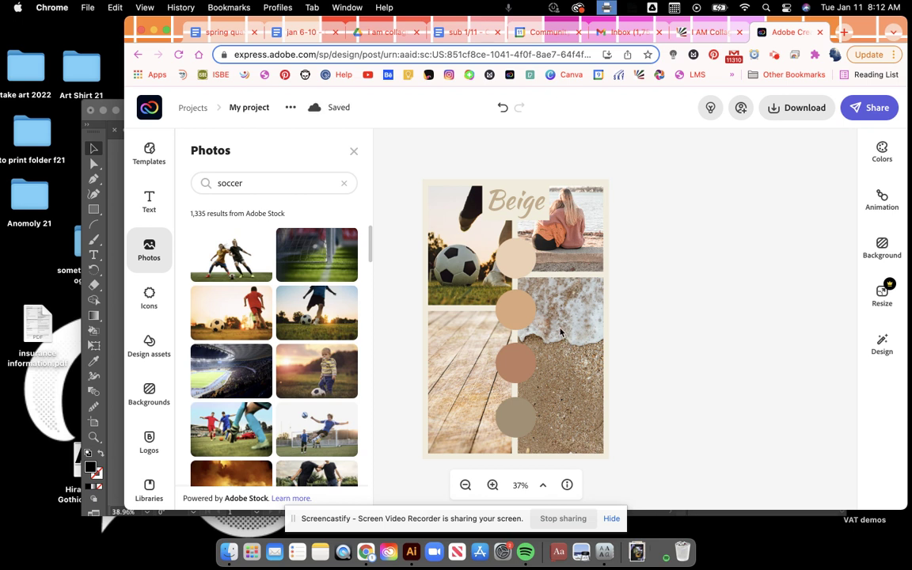
# Delete the grouped colour circles together with the Beige title
pyautogui.click(521, 266)
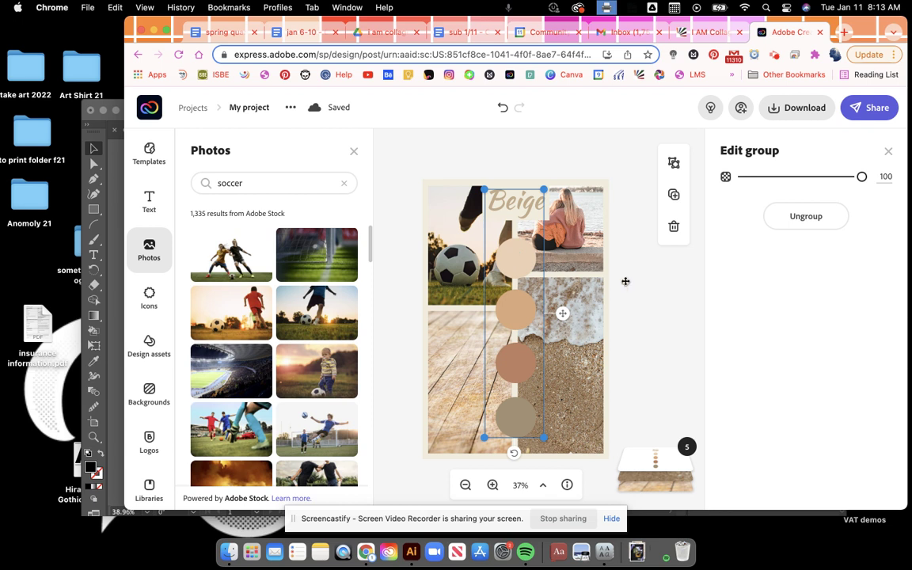
pyautogui.click(674, 226)
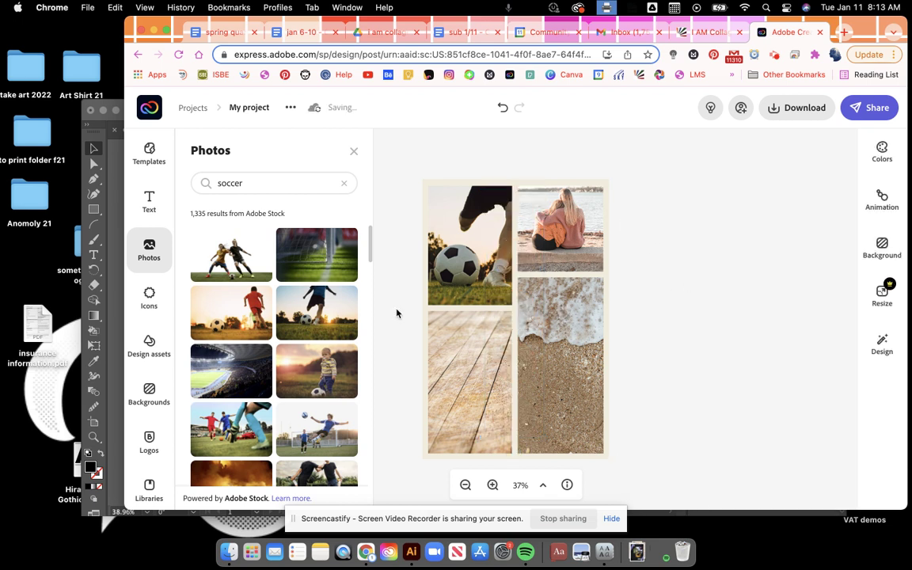
pyautogui.click(148, 198)
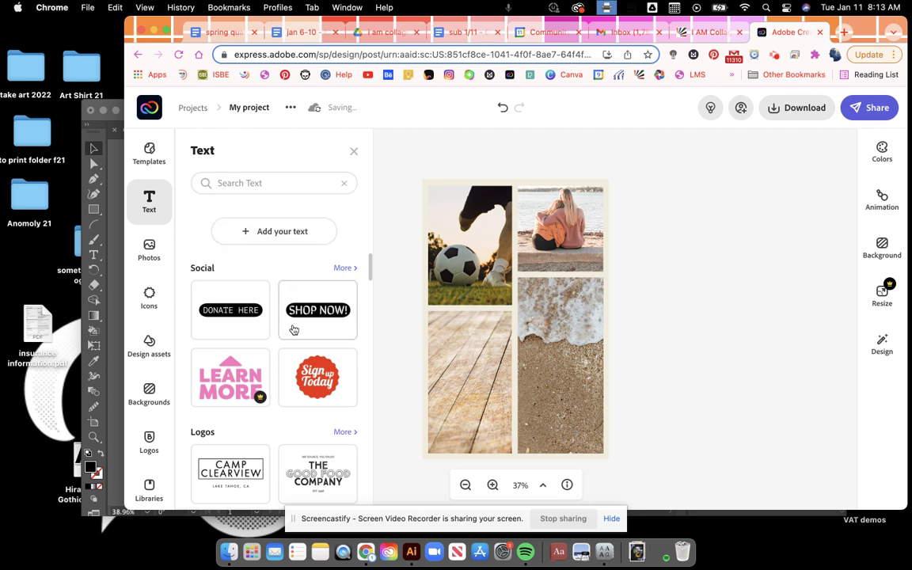
# Add the 'You've got this!' text to the collage and move it higher
pyautogui.scroll(-5, 291, 333)
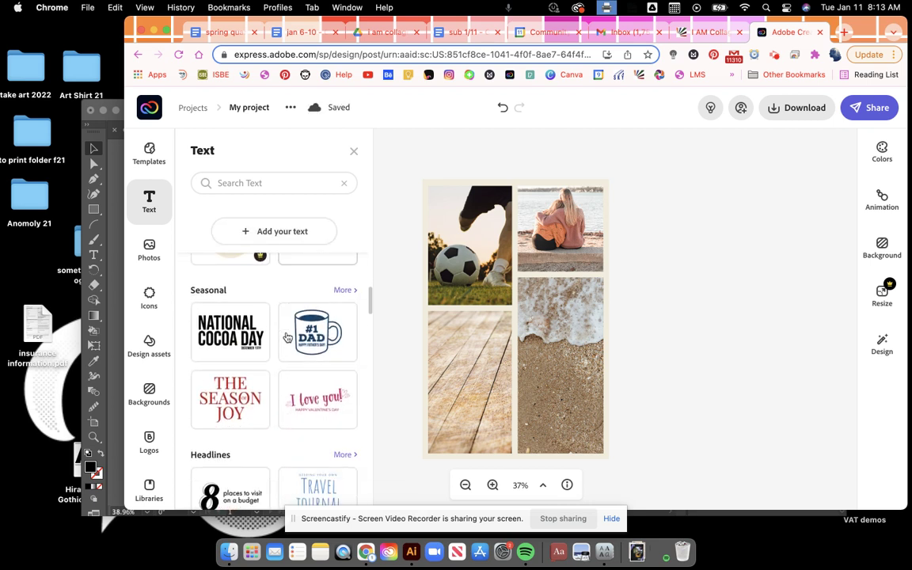
pyautogui.scroll(-8, 288, 339)
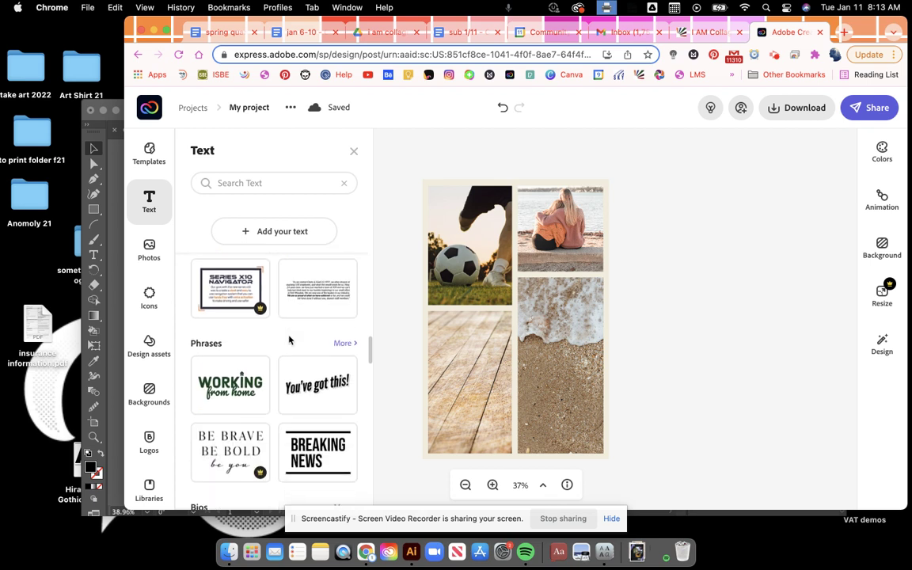
pyautogui.scroll(-2, 292, 339)
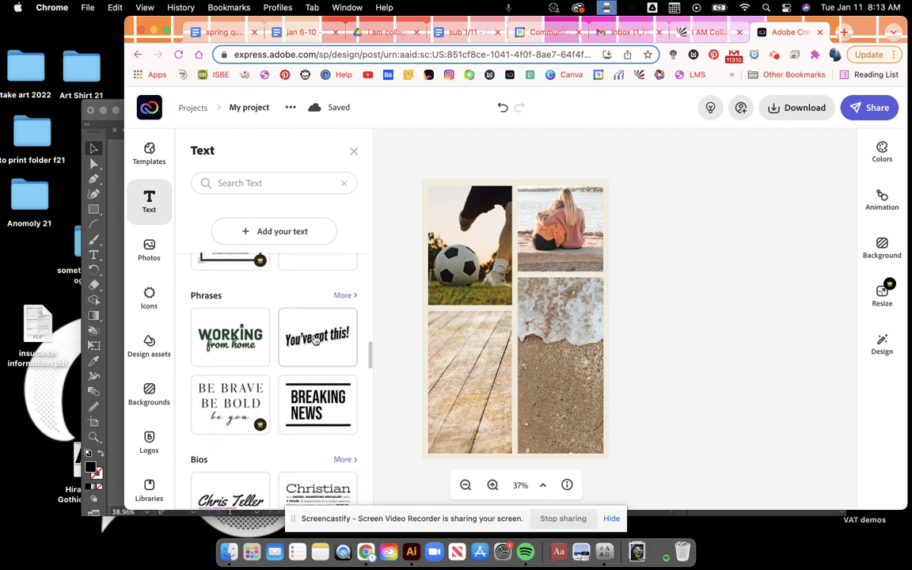
pyautogui.scroll(-1, 295, 345)
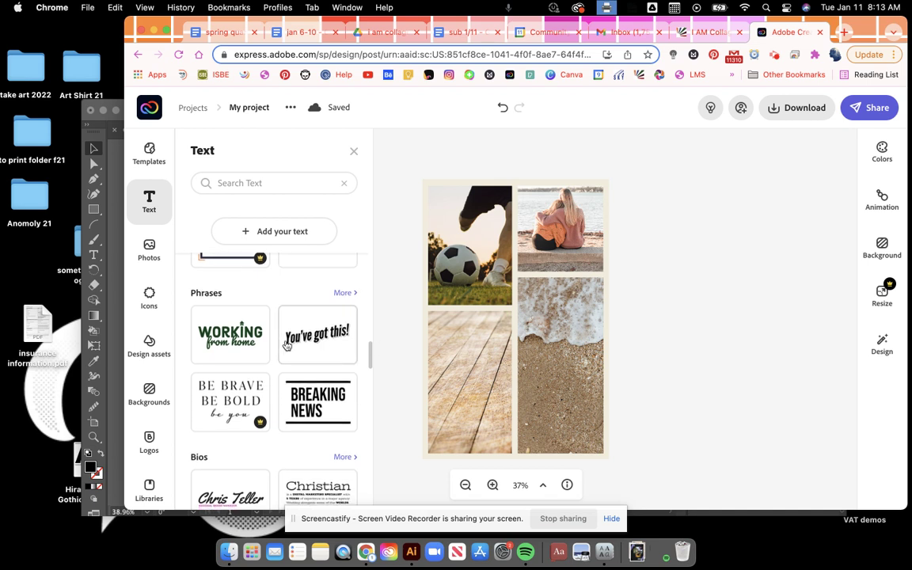
pyautogui.moveTo(408, 320); pyautogui.dragTo(467, 321)
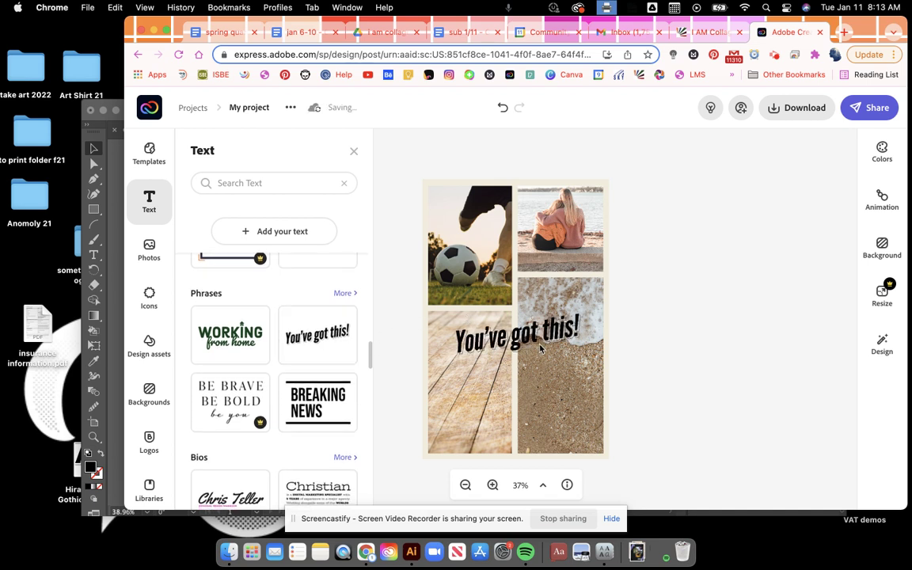
pyautogui.moveTo(534, 344); pyautogui.dragTo(525, 304)
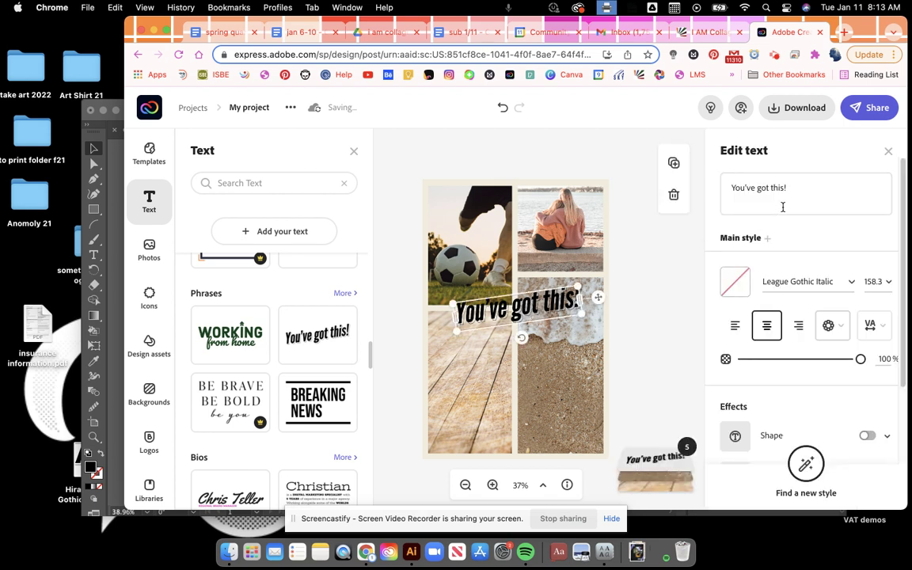
# Replace the wording with 'I am' and shift it slightly right to the centre
pyautogui.click(791, 183)
pyautogui.write('I am')
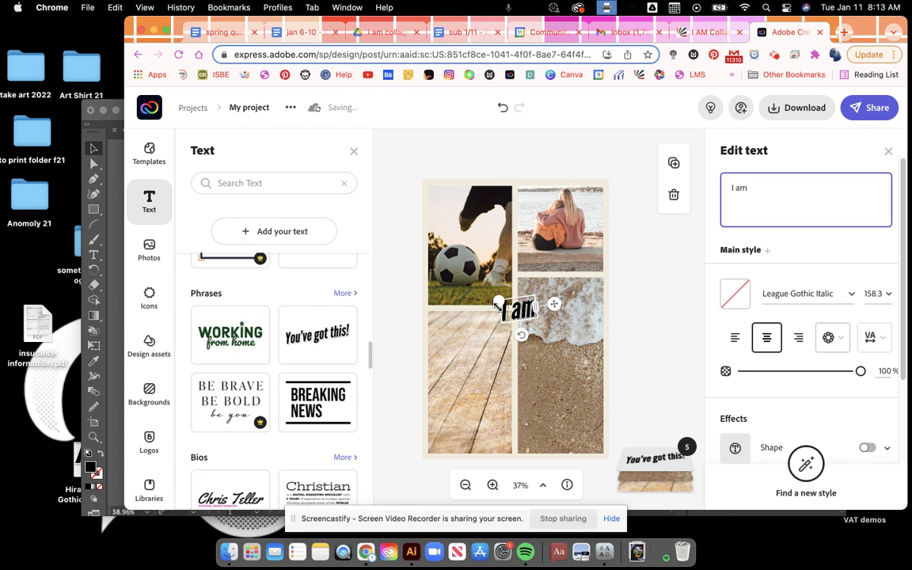
pyautogui.click(507, 311)
pyautogui.moveTo(507, 311); pyautogui.dragTo(524, 311)
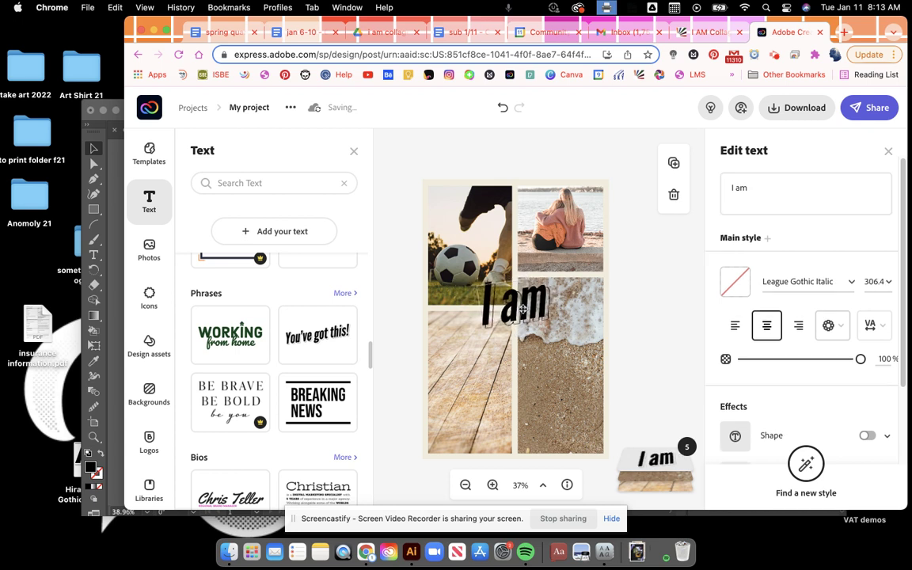
pyautogui.click(618, 388)
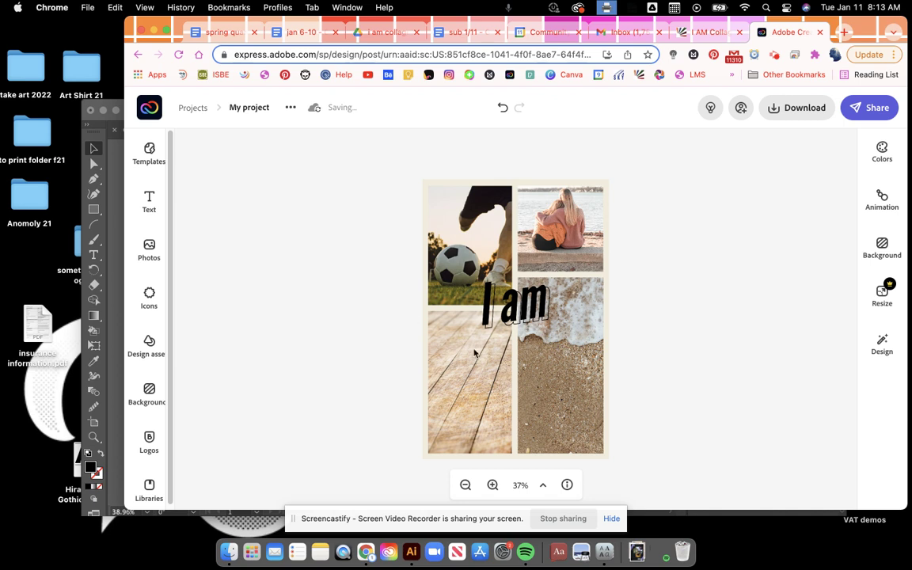
pyautogui.click(149, 202)
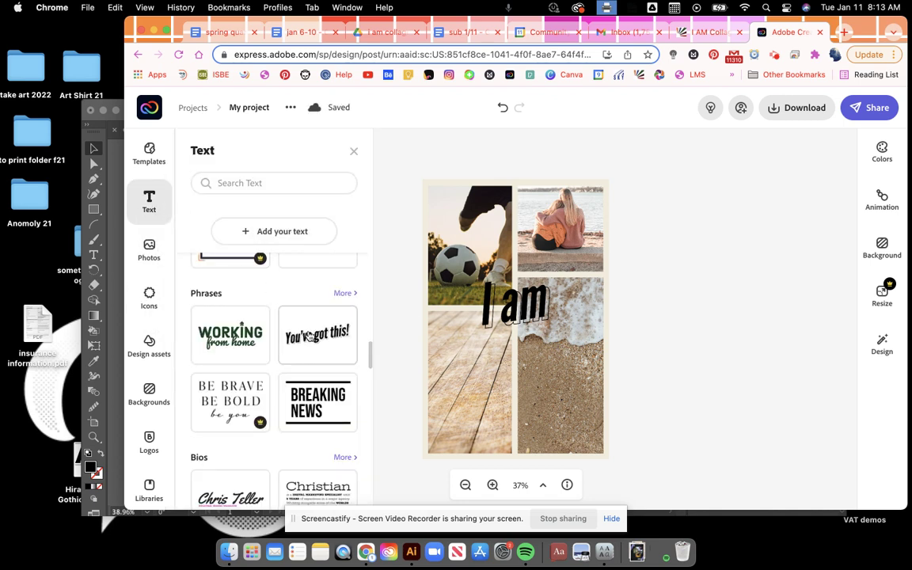
# Add a text box with the student's first name, enlarged to 288, centred beneath 'I am'
pyautogui.click(282, 232)
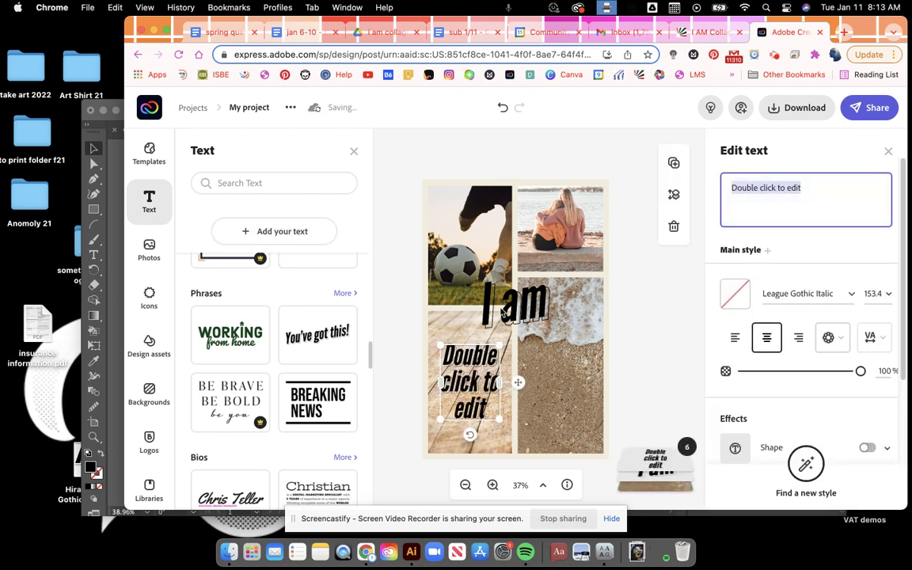
pyautogui.write('Wendy')
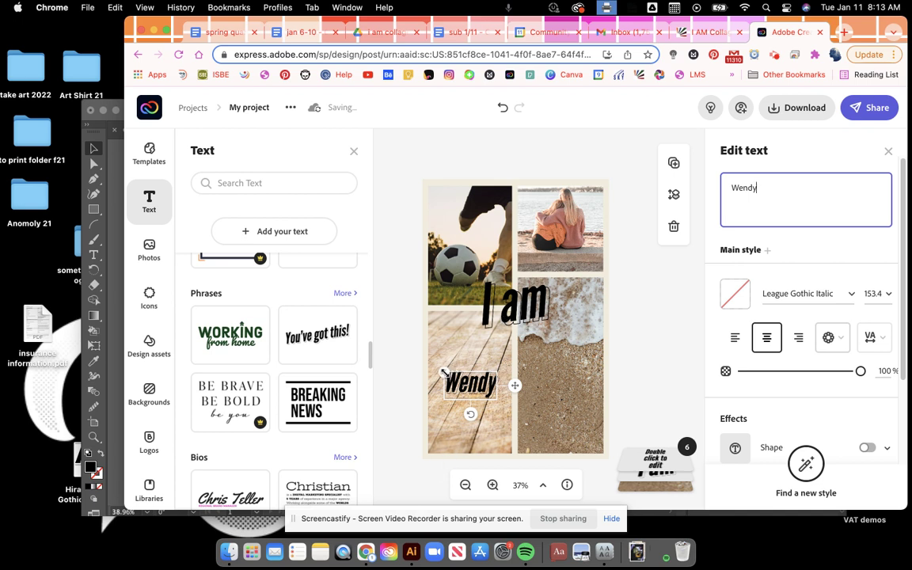
pyautogui.moveTo(445, 373); pyautogui.dragTo(543, 357)
pyautogui.scroll(-1, 813, 377)
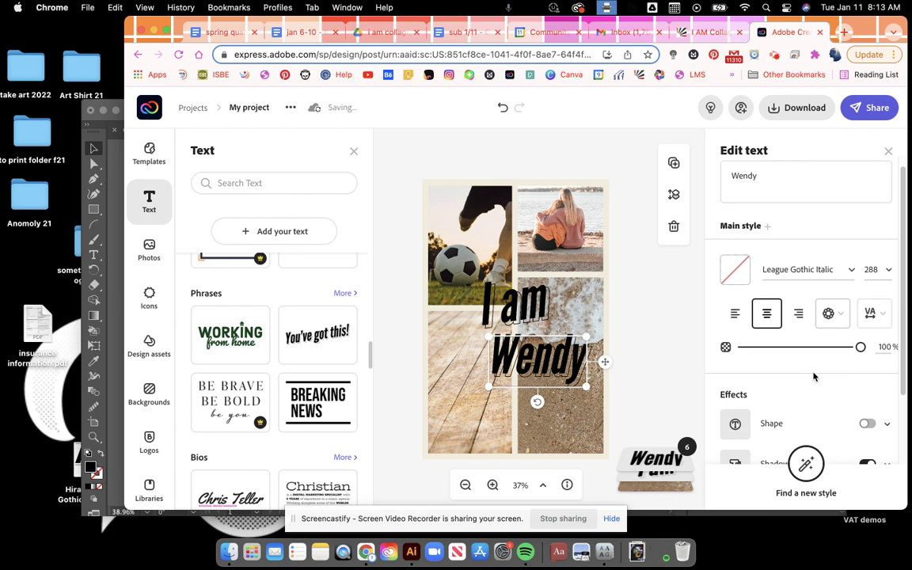
pyautogui.scroll(-5, 813, 377)
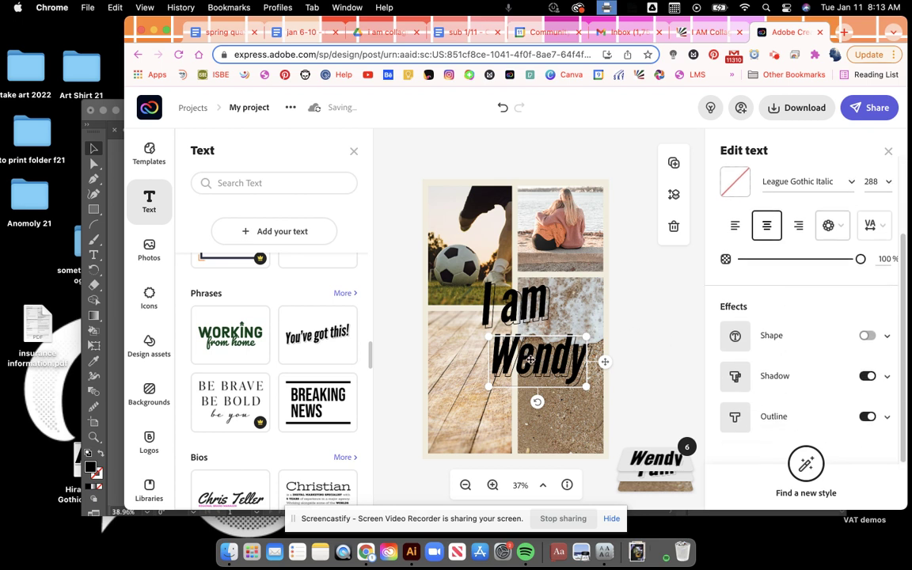
pyautogui.moveTo(530, 360); pyautogui.dragTo(510, 361)
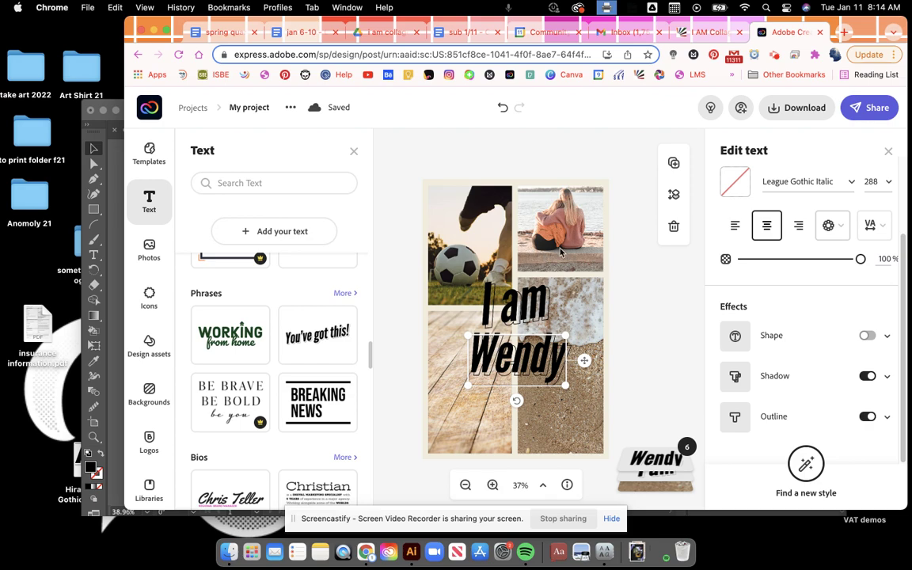
pyautogui.click(705, 31)
pyautogui.scroll(-10, 540, 358)
pyautogui.scroll(-10, 545, 358)
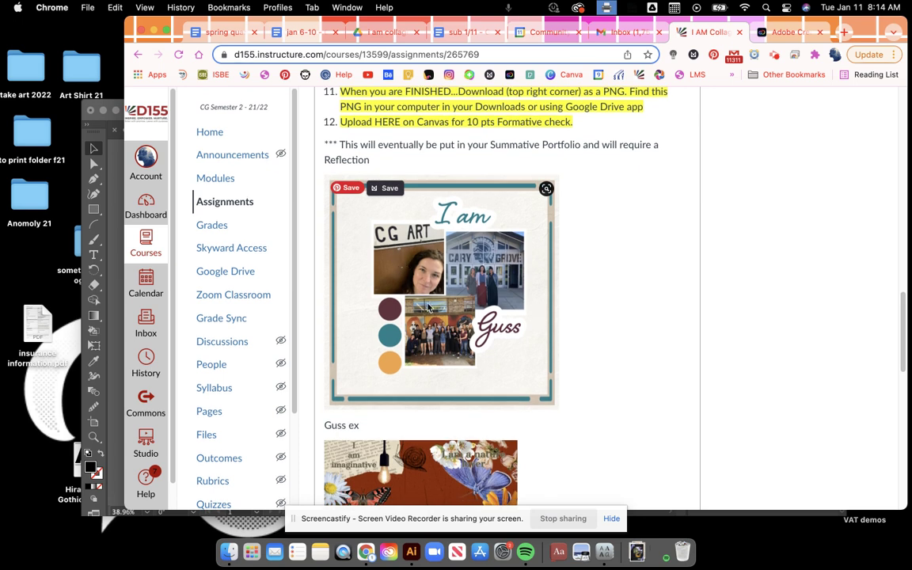
pyautogui.scroll(-8, 590, 291)
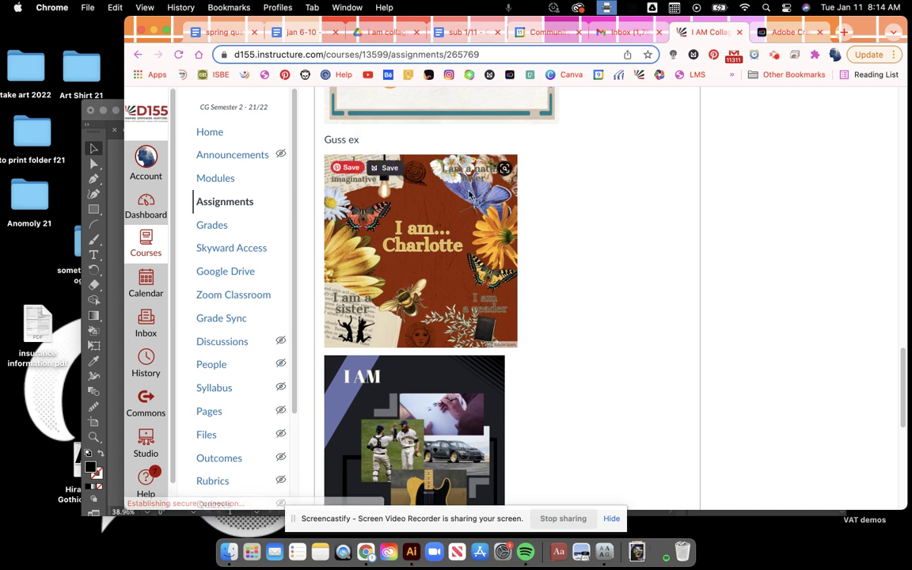
pyautogui.scroll(-3, 545, 292)
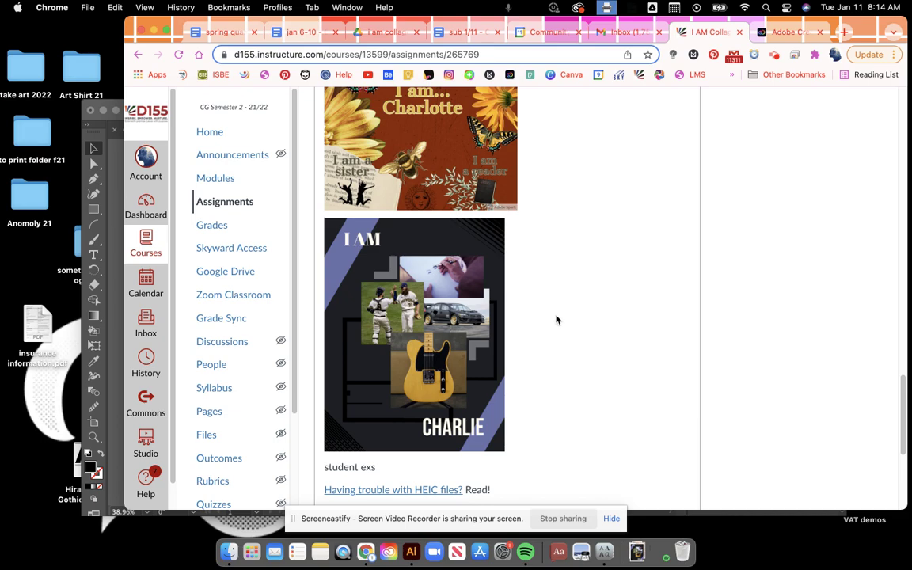
pyautogui.scroll(10, 556, 317)
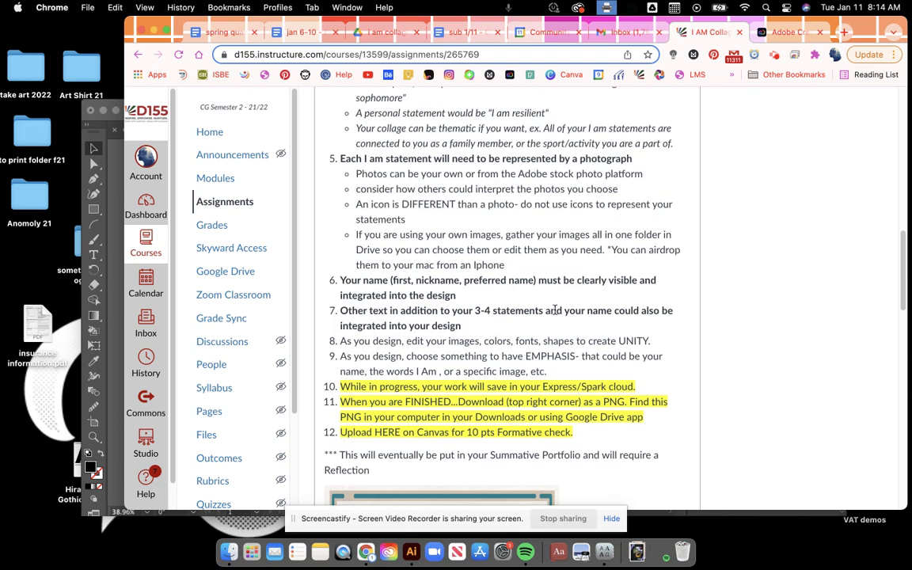
pyautogui.hotkey('ctrl', 'Tab')
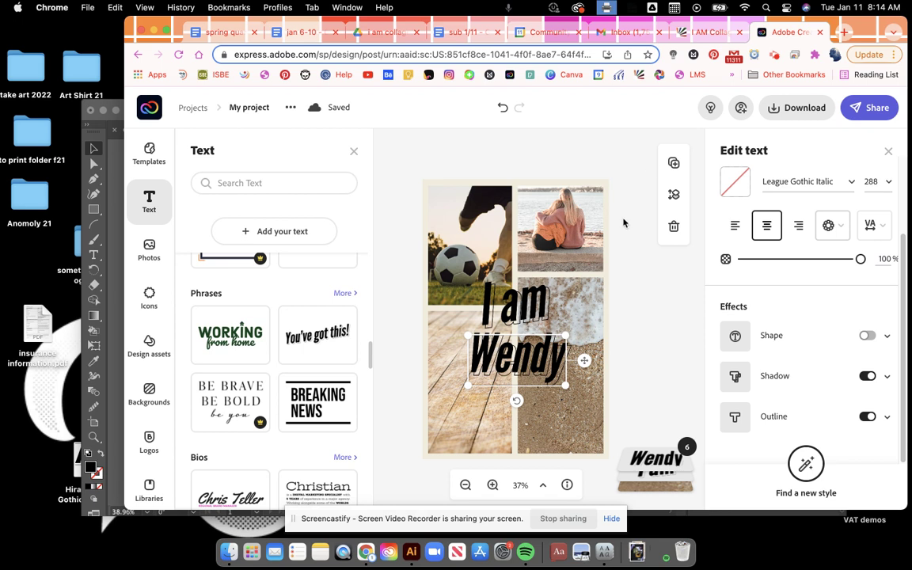
# Save the collage, return to the Projects list and open the CG ART My Post project
pyautogui.click(250, 109)
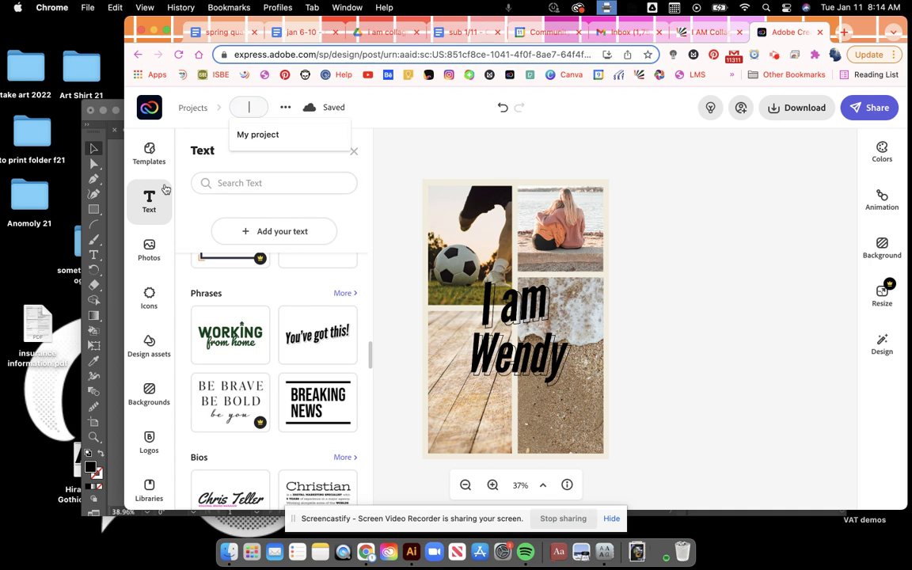
pyautogui.click(420, 132)
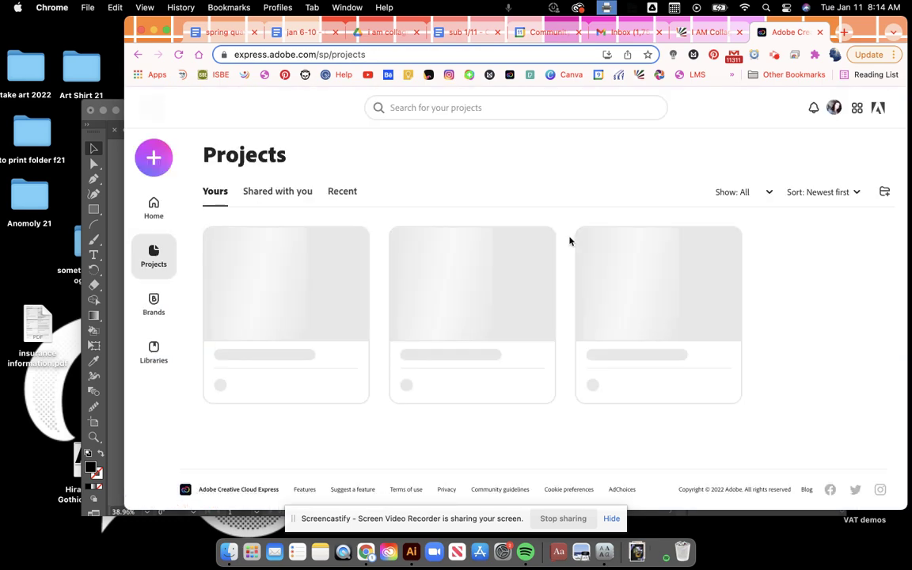
pyautogui.scroll(-10, 524, 289)
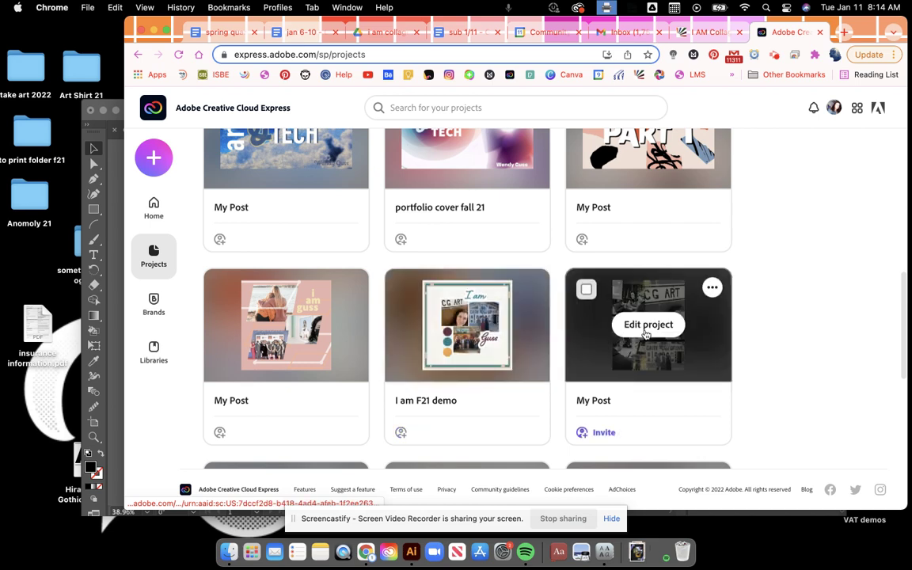
pyautogui.click(581, 301)
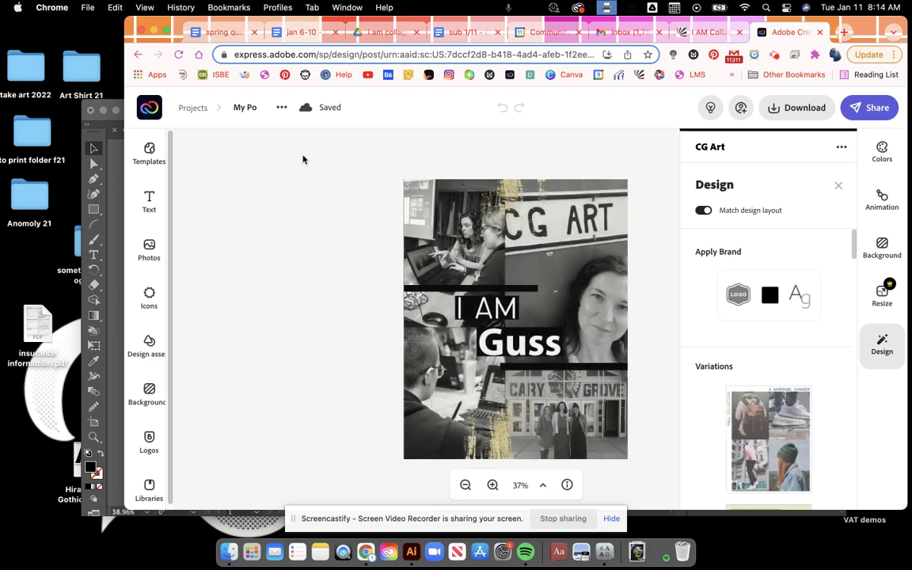
# Go back to the Projects list, browse it, then switch to the Canvas course page
pyautogui.click(188, 108)
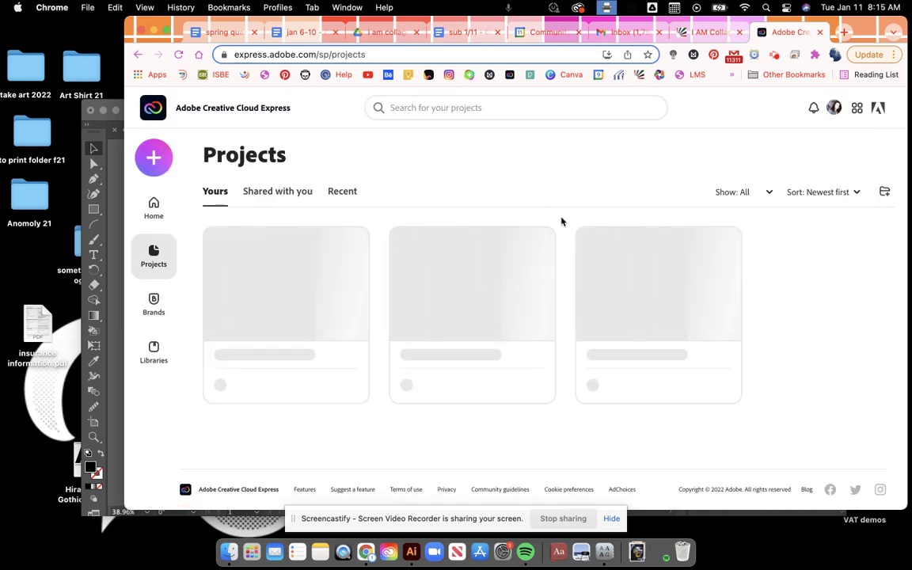
pyautogui.scroll(-8, 560, 329)
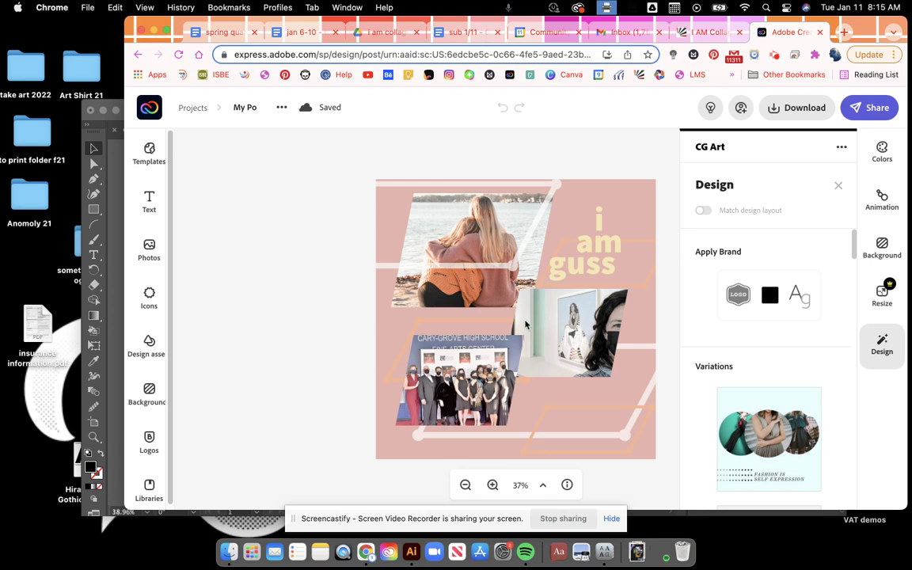
pyautogui.click(709, 31)
# From the course Home, open the Sub instructions Jan 11 page and read through it
pyautogui.click(210, 133)
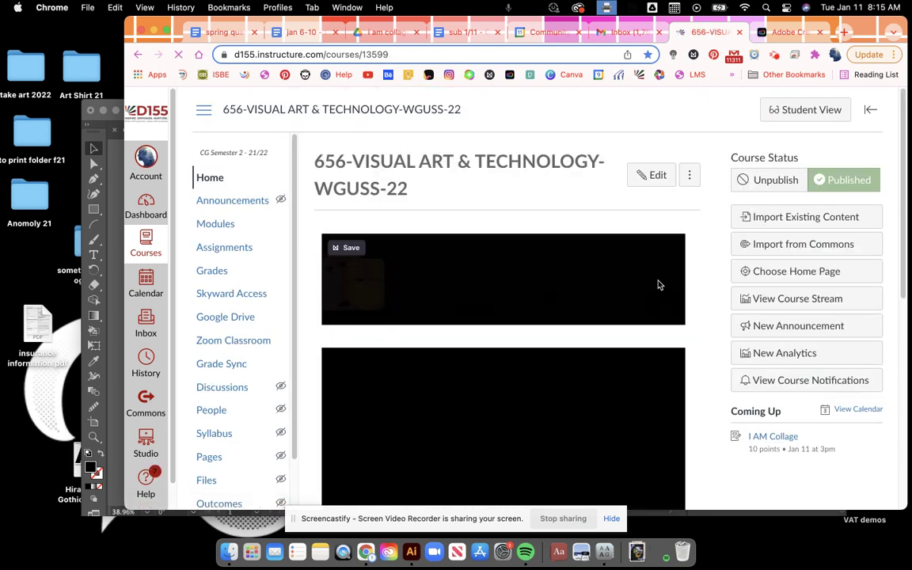
pyautogui.scroll(-5, 624, 254)
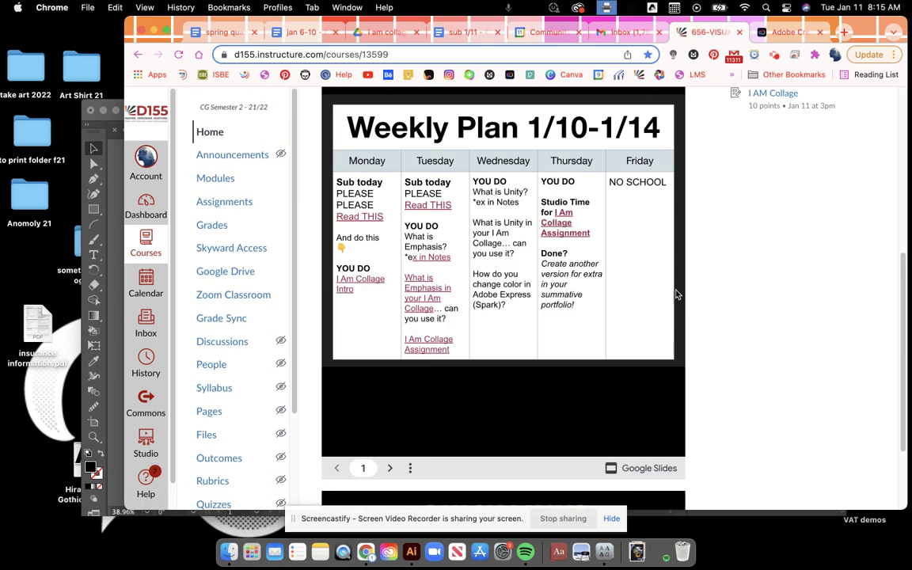
pyautogui.click(432, 208)
pyautogui.scroll(-5, 631, 298)
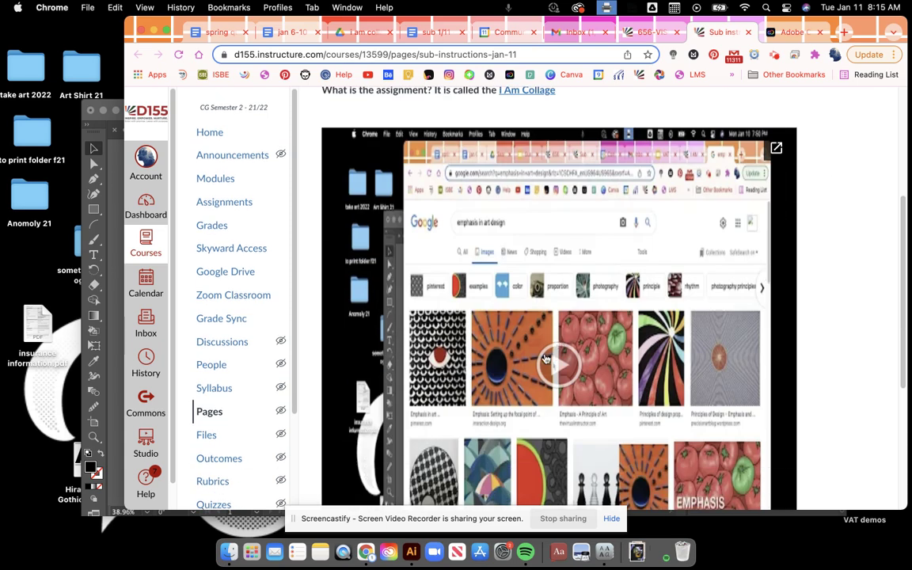
pyautogui.scroll(-3, 579, 372)
pyautogui.scroll(-1, 580, 344)
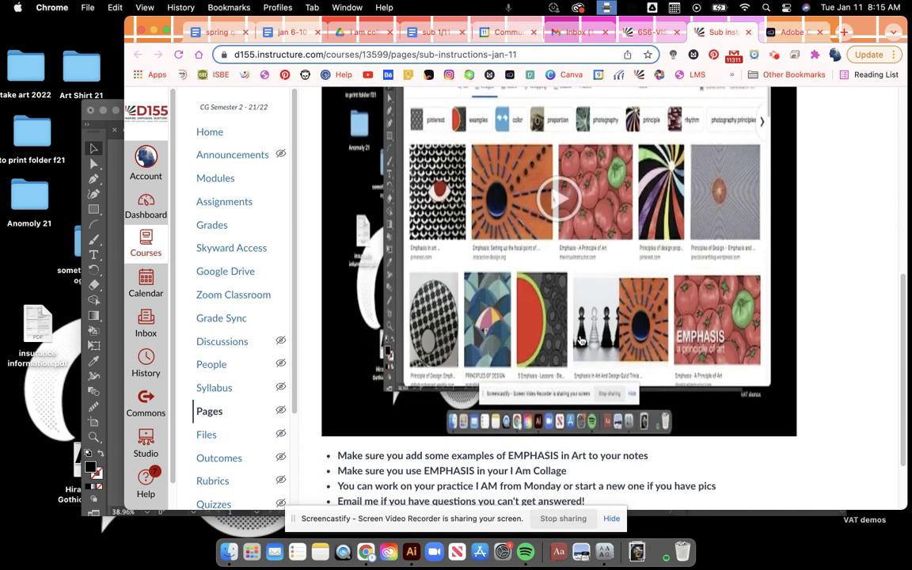
pyautogui.scroll(10, 575, 347)
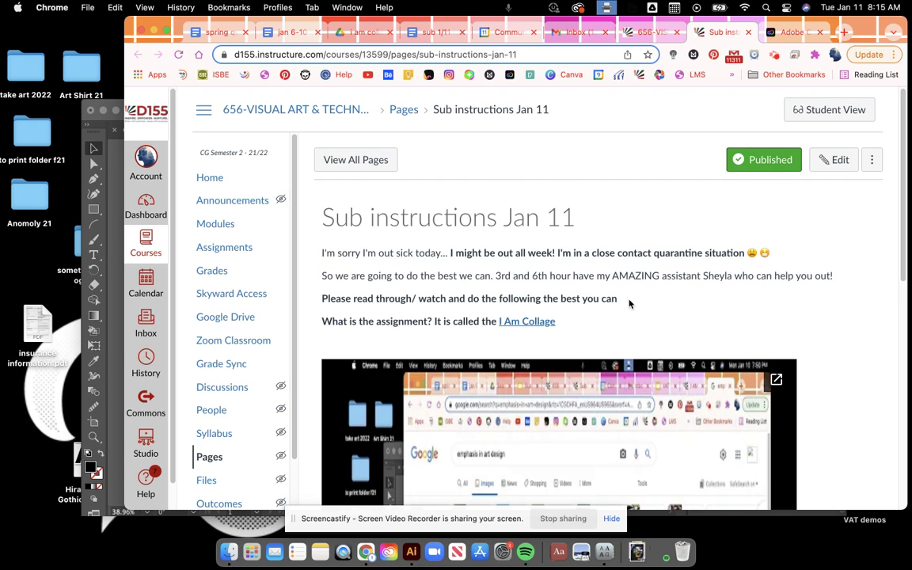
pyautogui.scroll(-10, 676, 295)
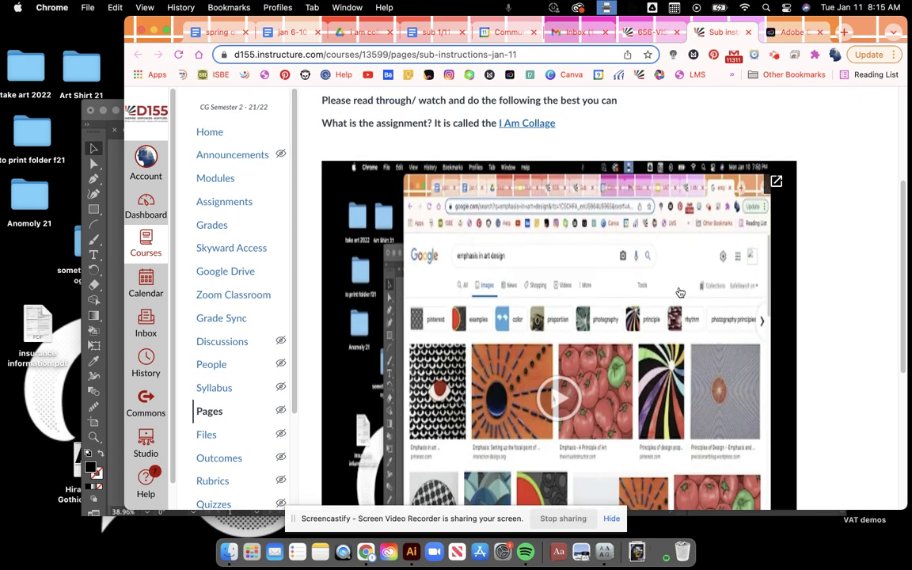